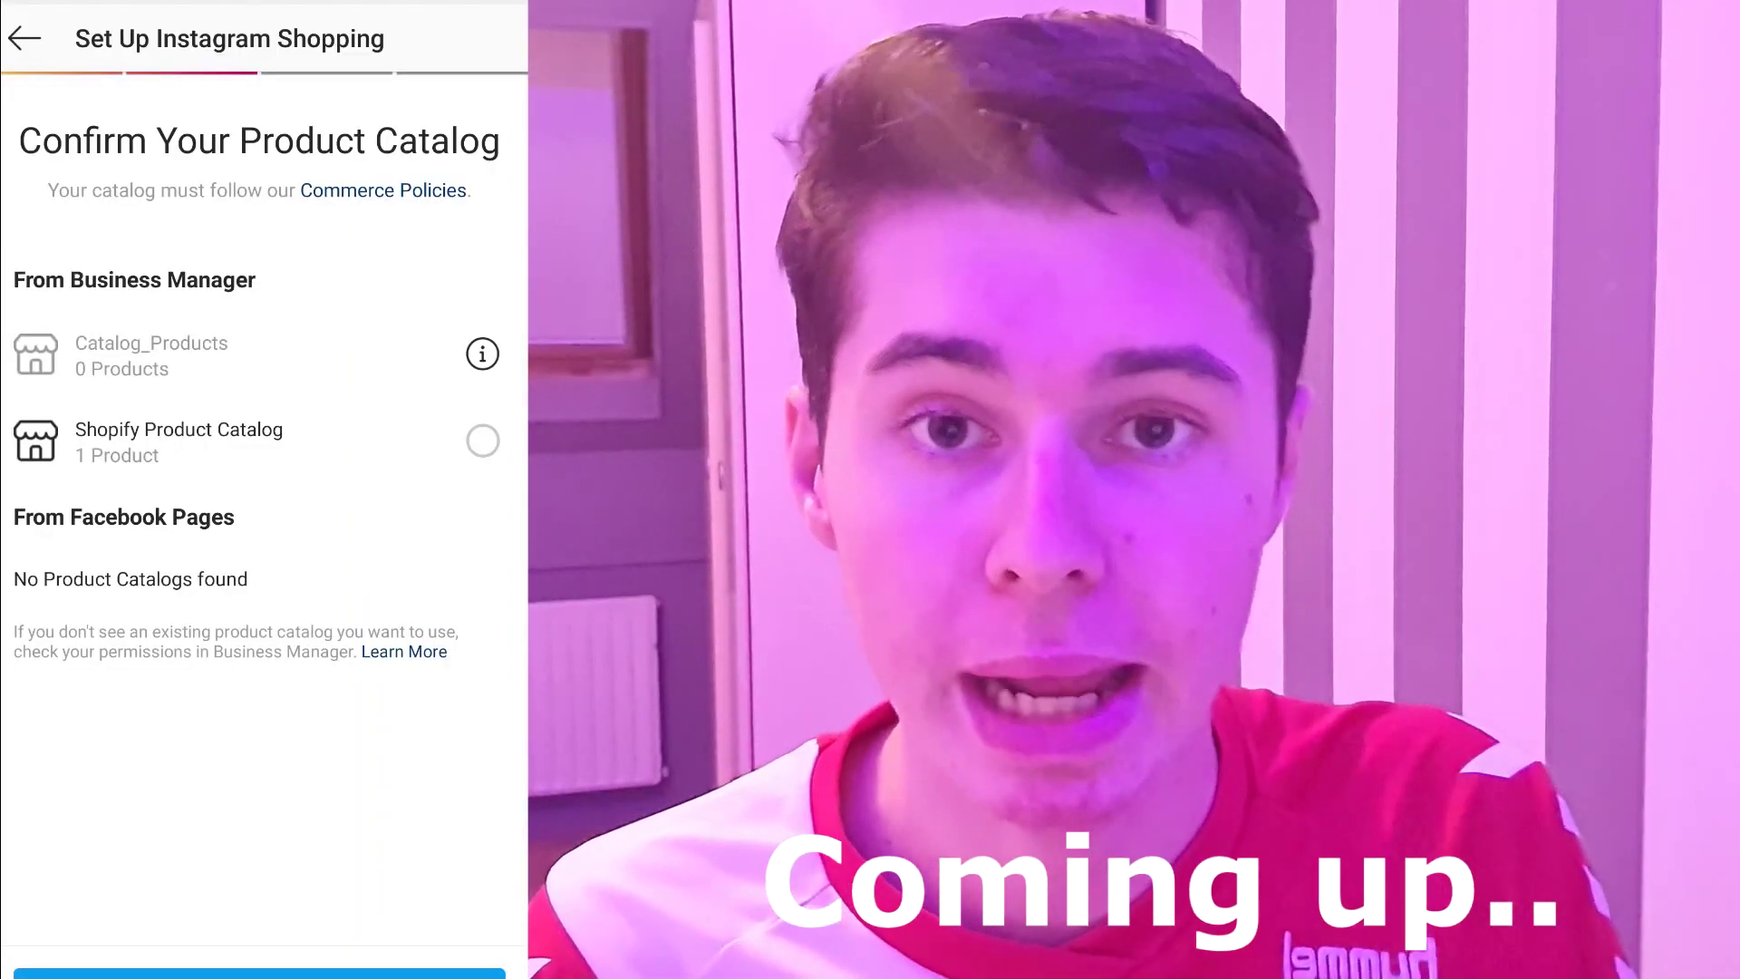
- Select Shopify Product Catalog on the Confirm Your Product Catalog screen
{"action": "left_click", "coordinate": [483, 441]}
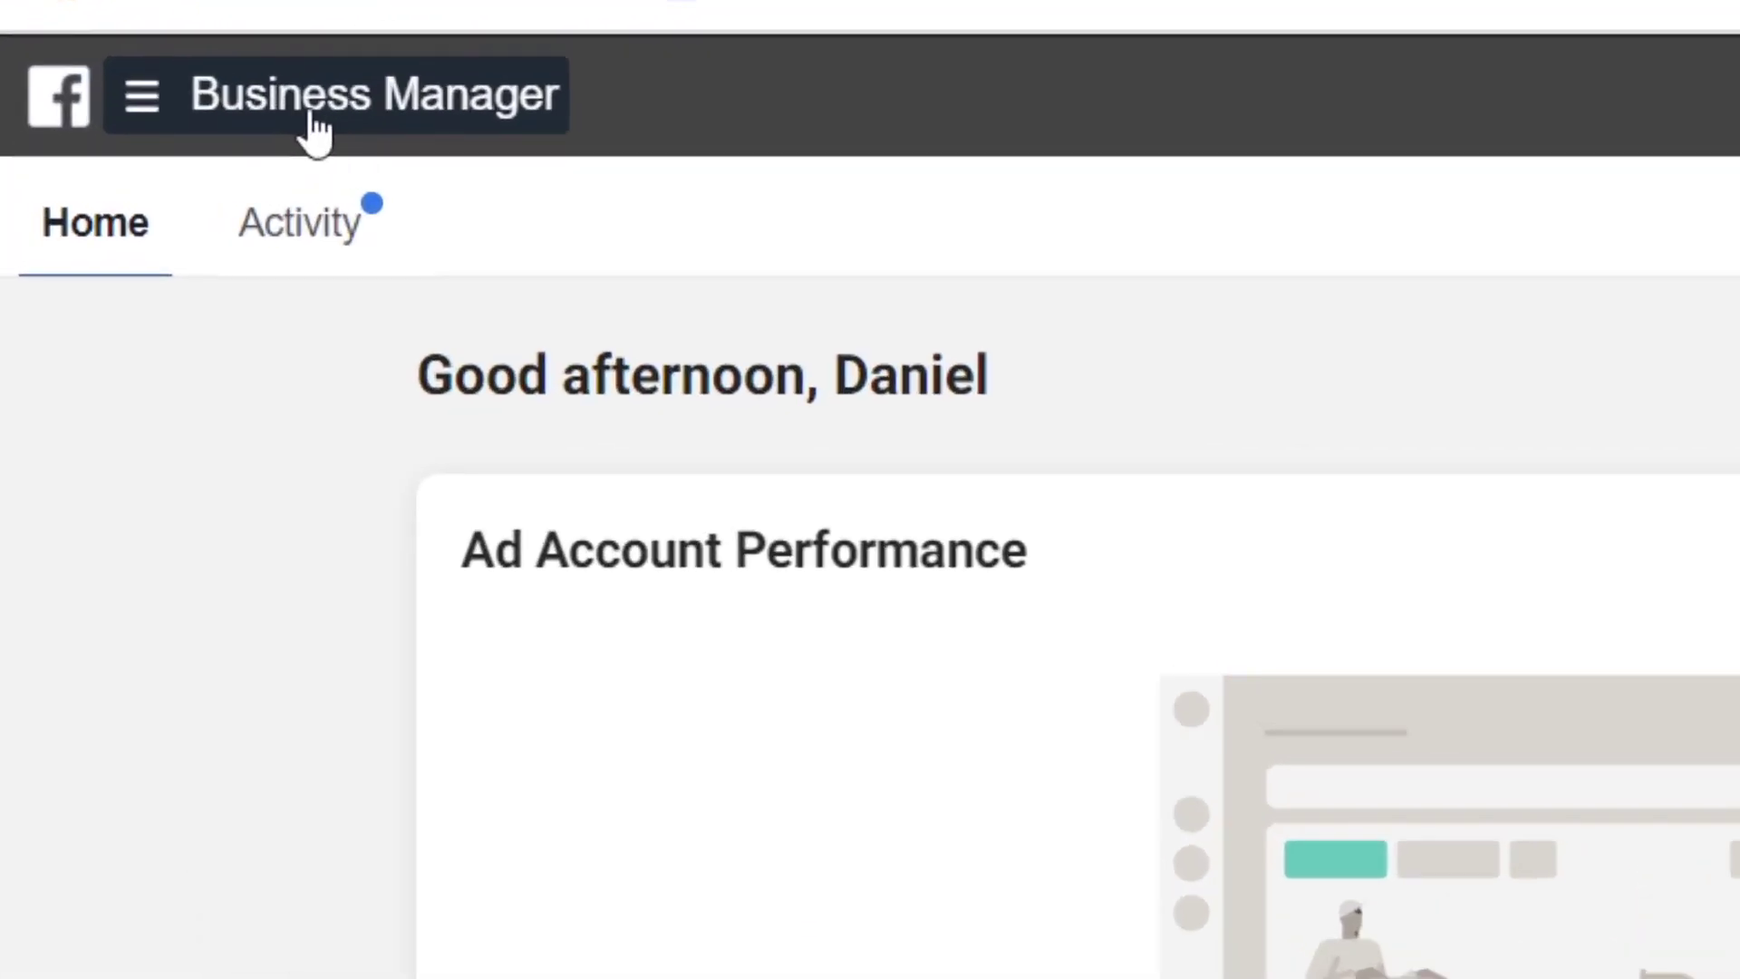
- Open Business Settings for HTD Jewels, start creating a new Page, then dismiss the category dialog
{"action": "left_click", "coordinate": [317, 131]}
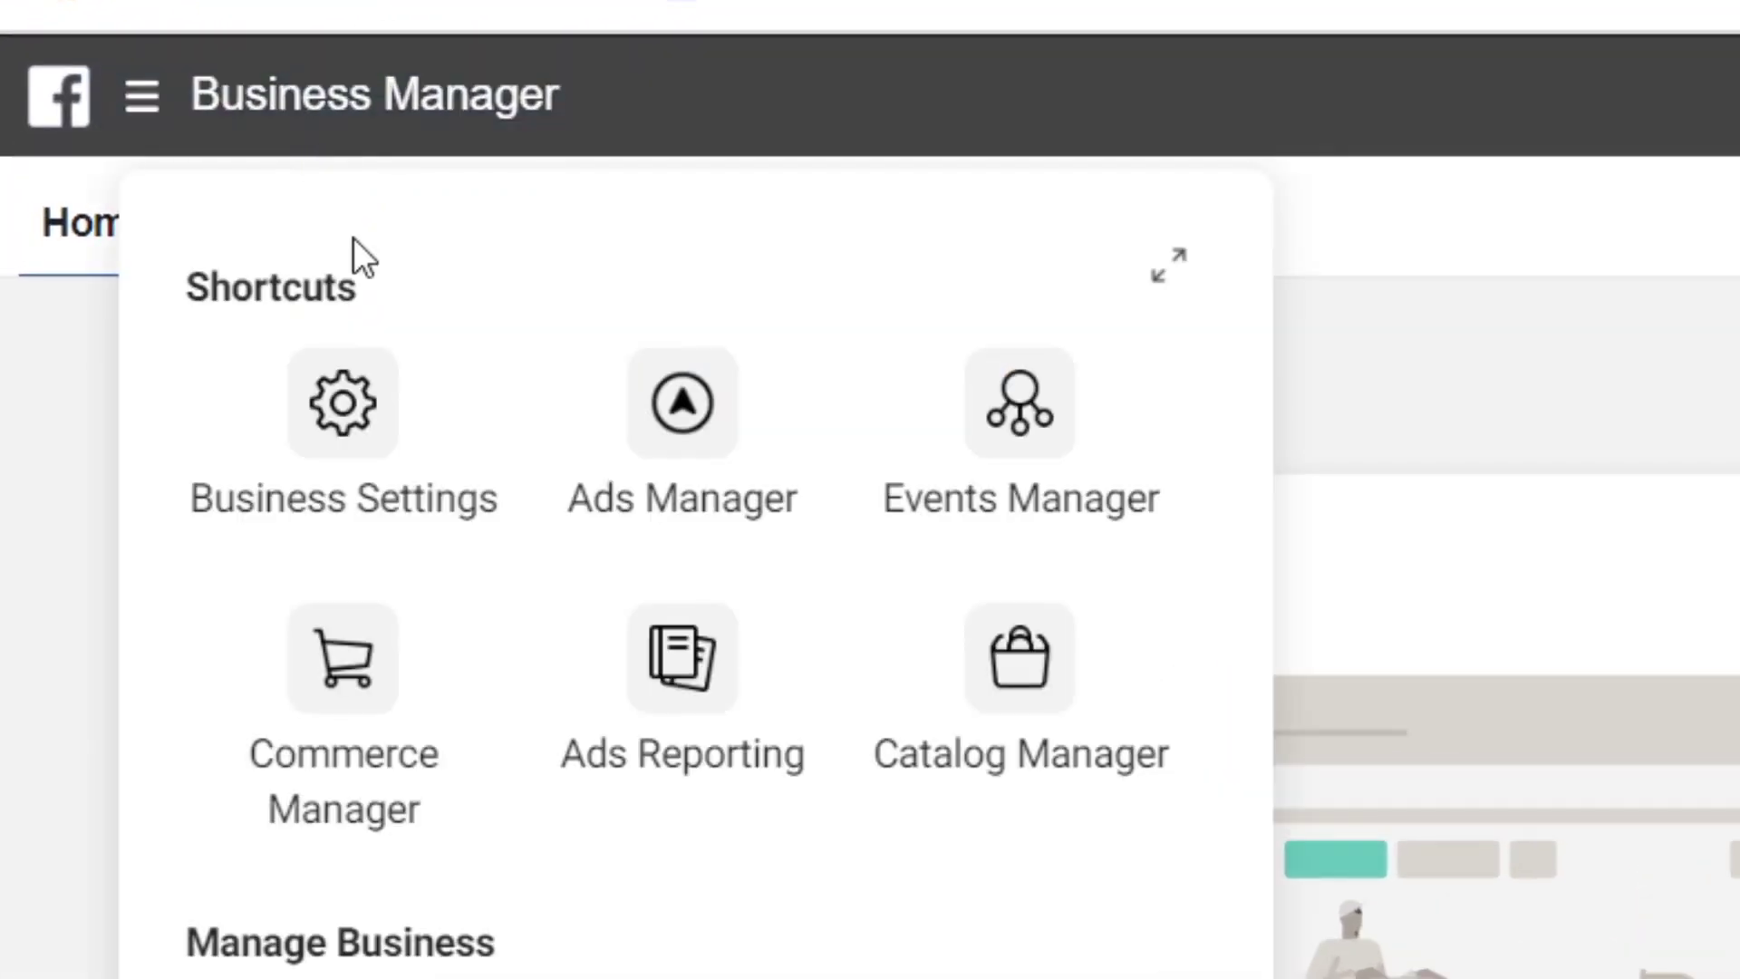
{"action": "left_click", "coordinate": [339, 403]}
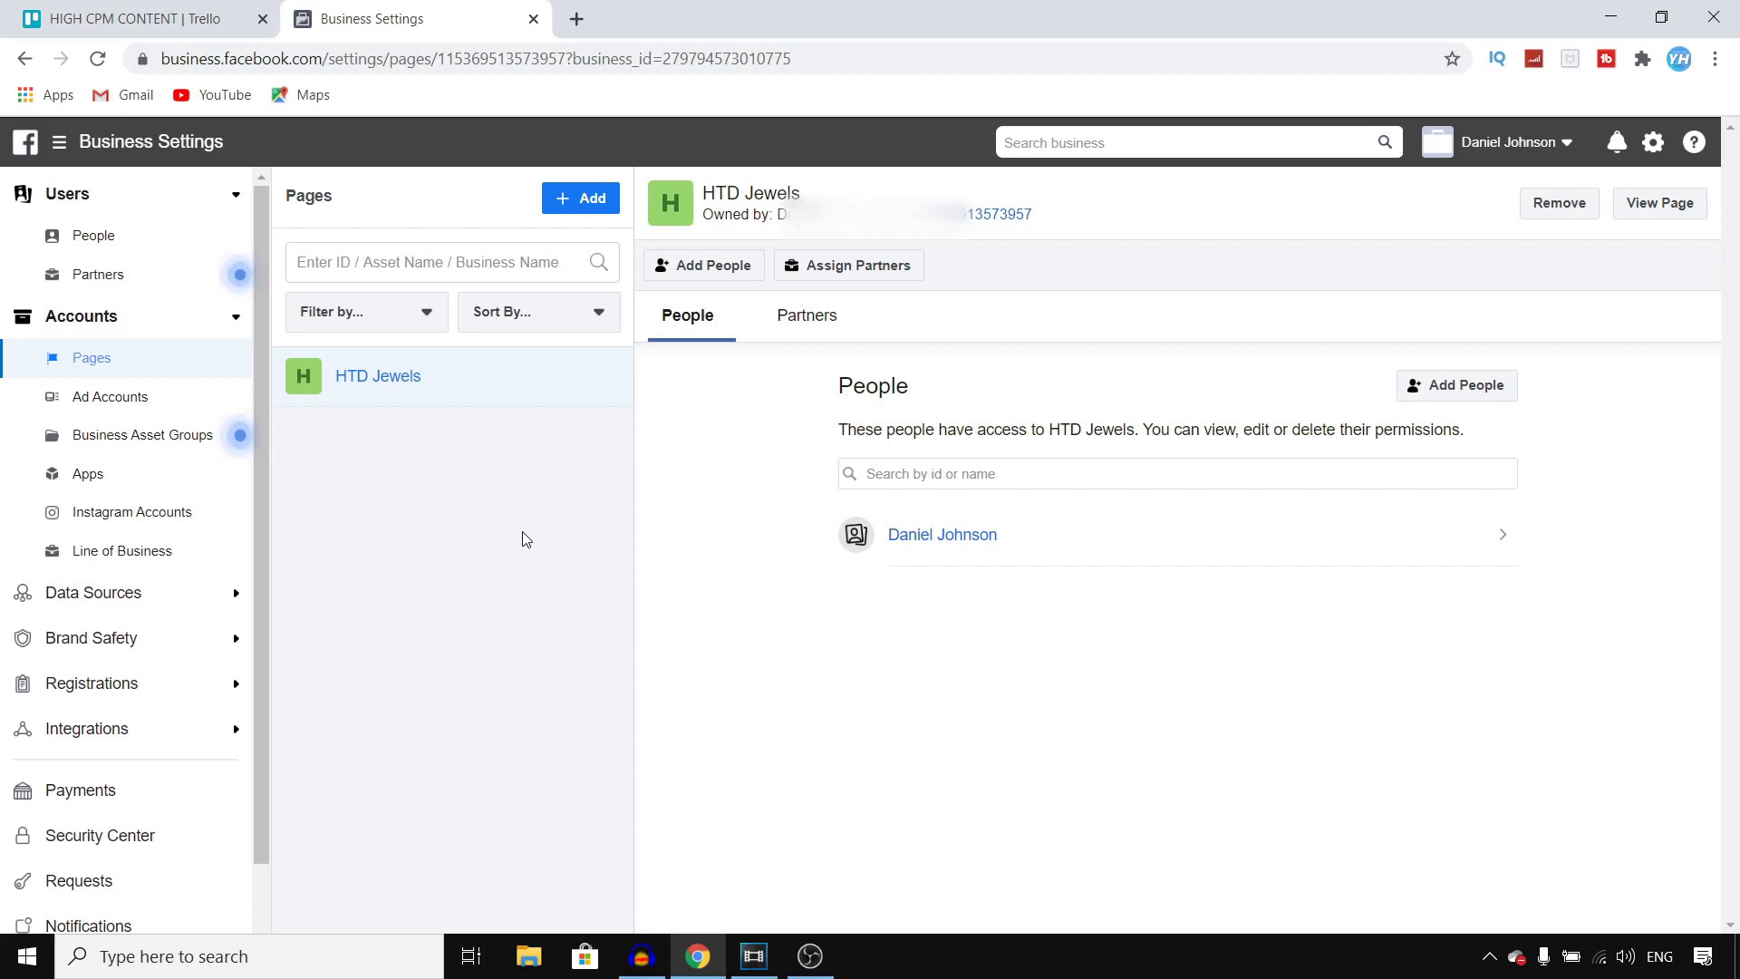
{"action": "left_click", "coordinate": [597, 201]}
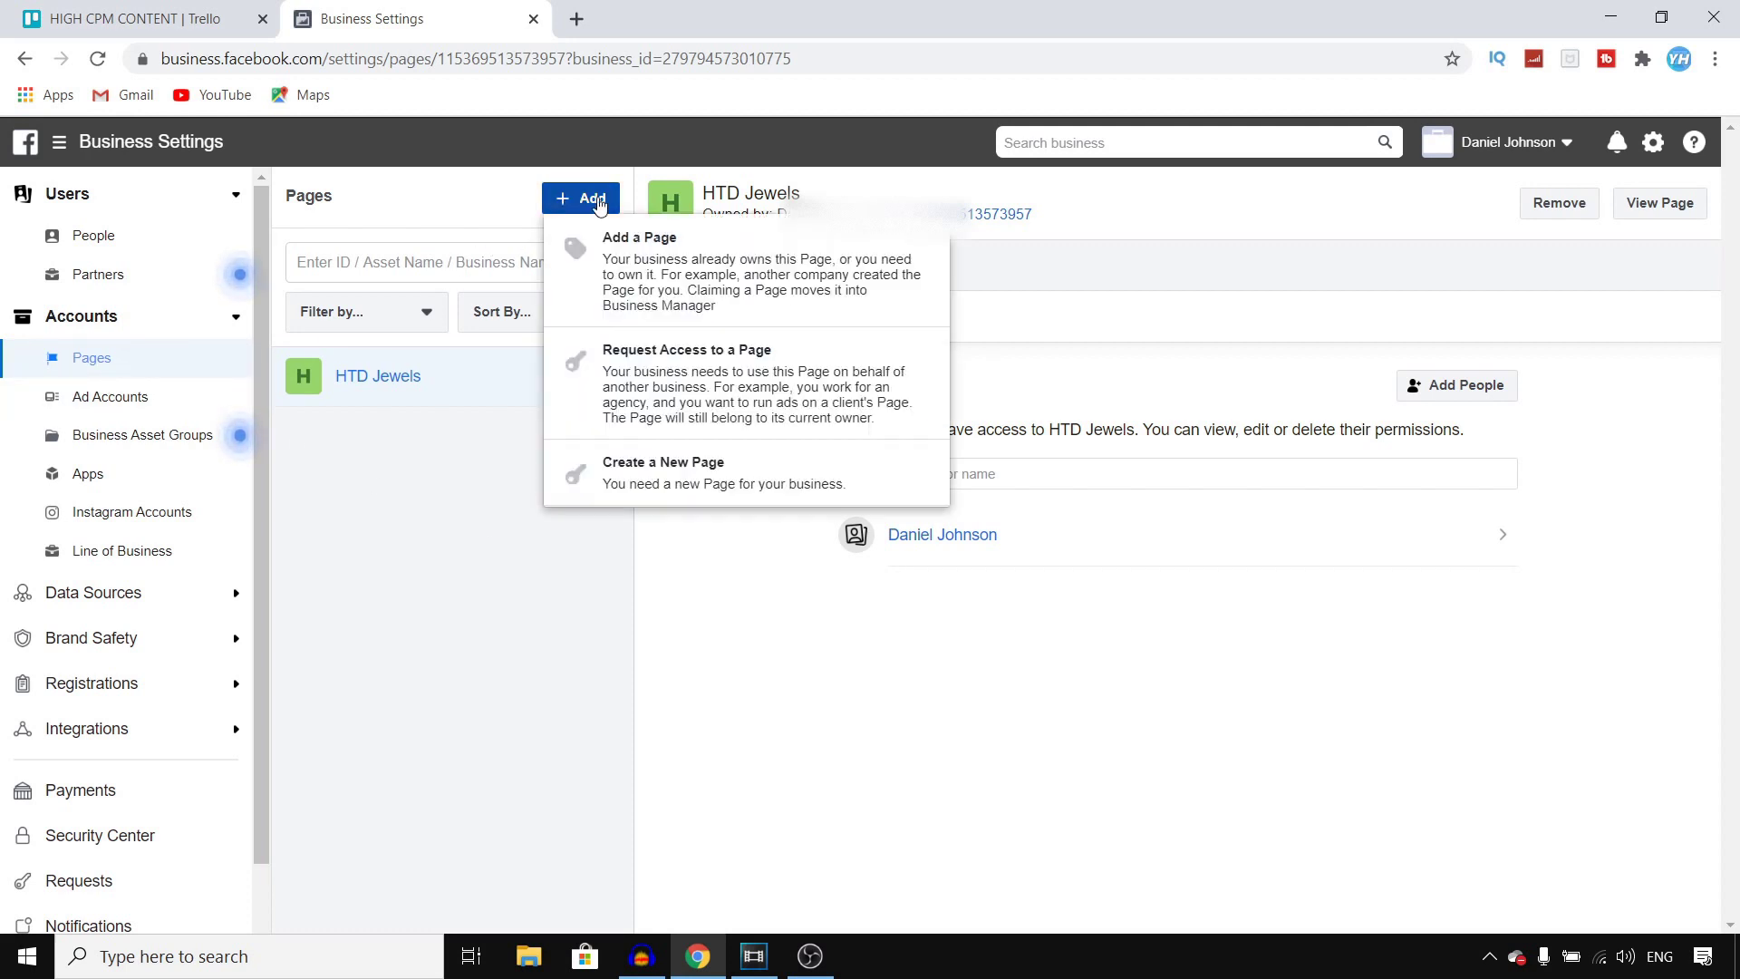
{"action": "left_click", "coordinate": [716, 473]}
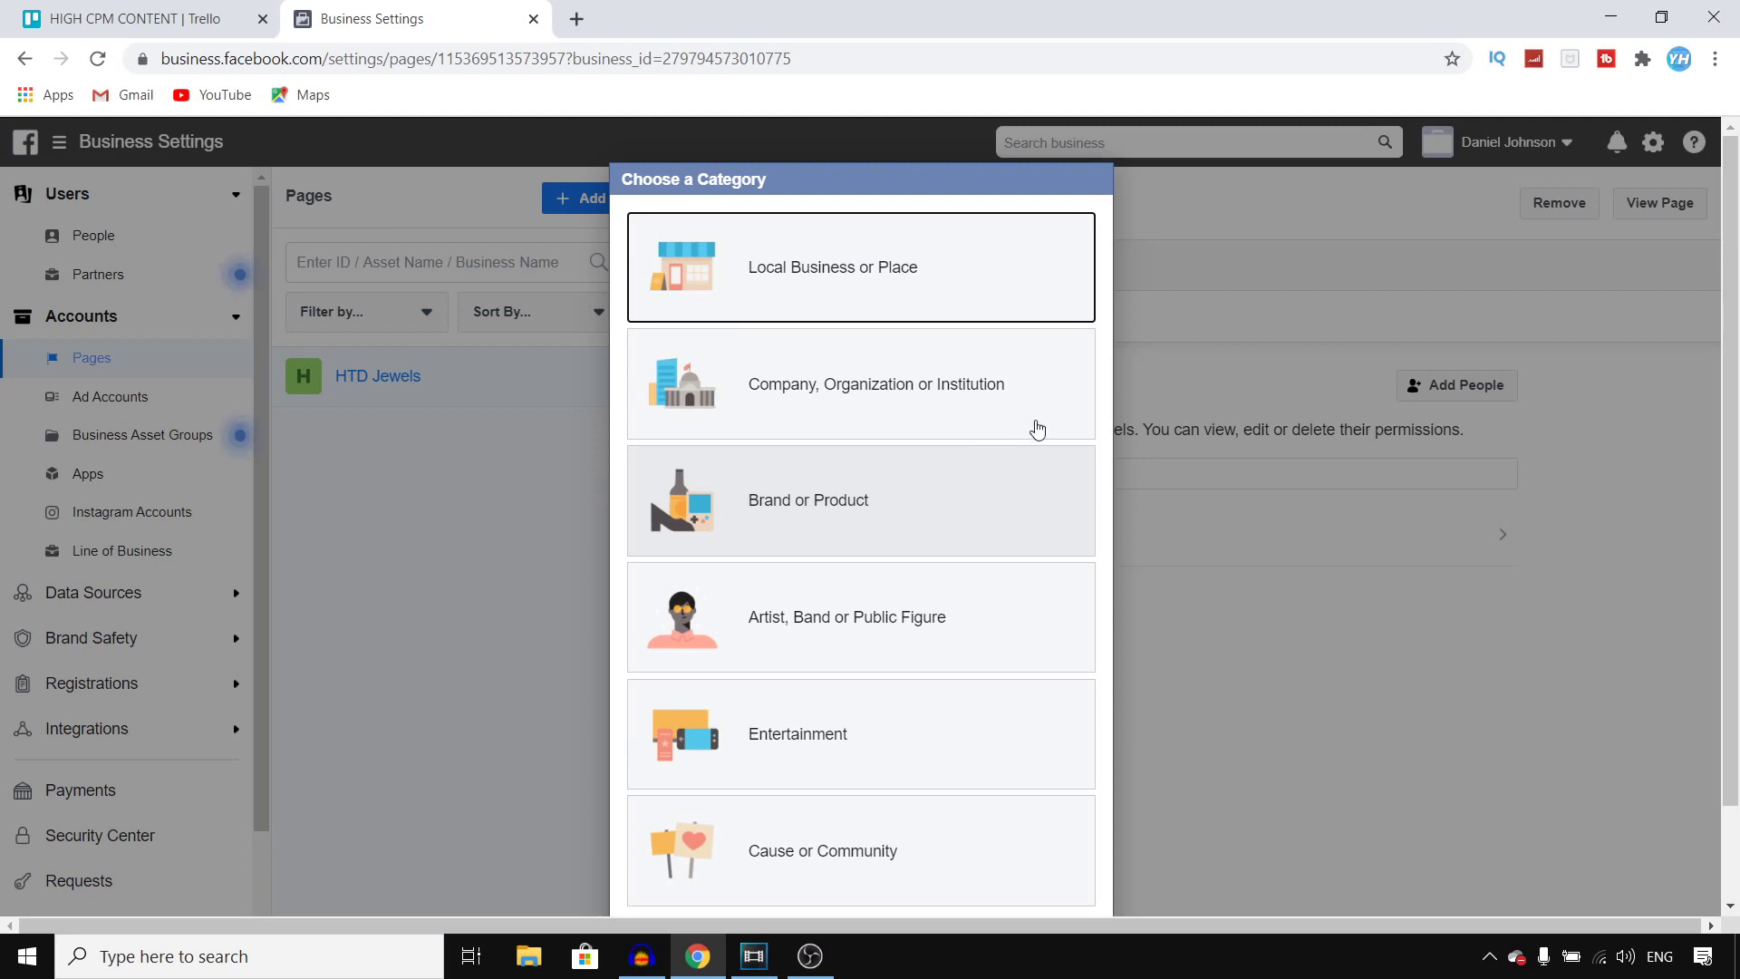
{"action": "left_click", "coordinate": [1217, 350]}
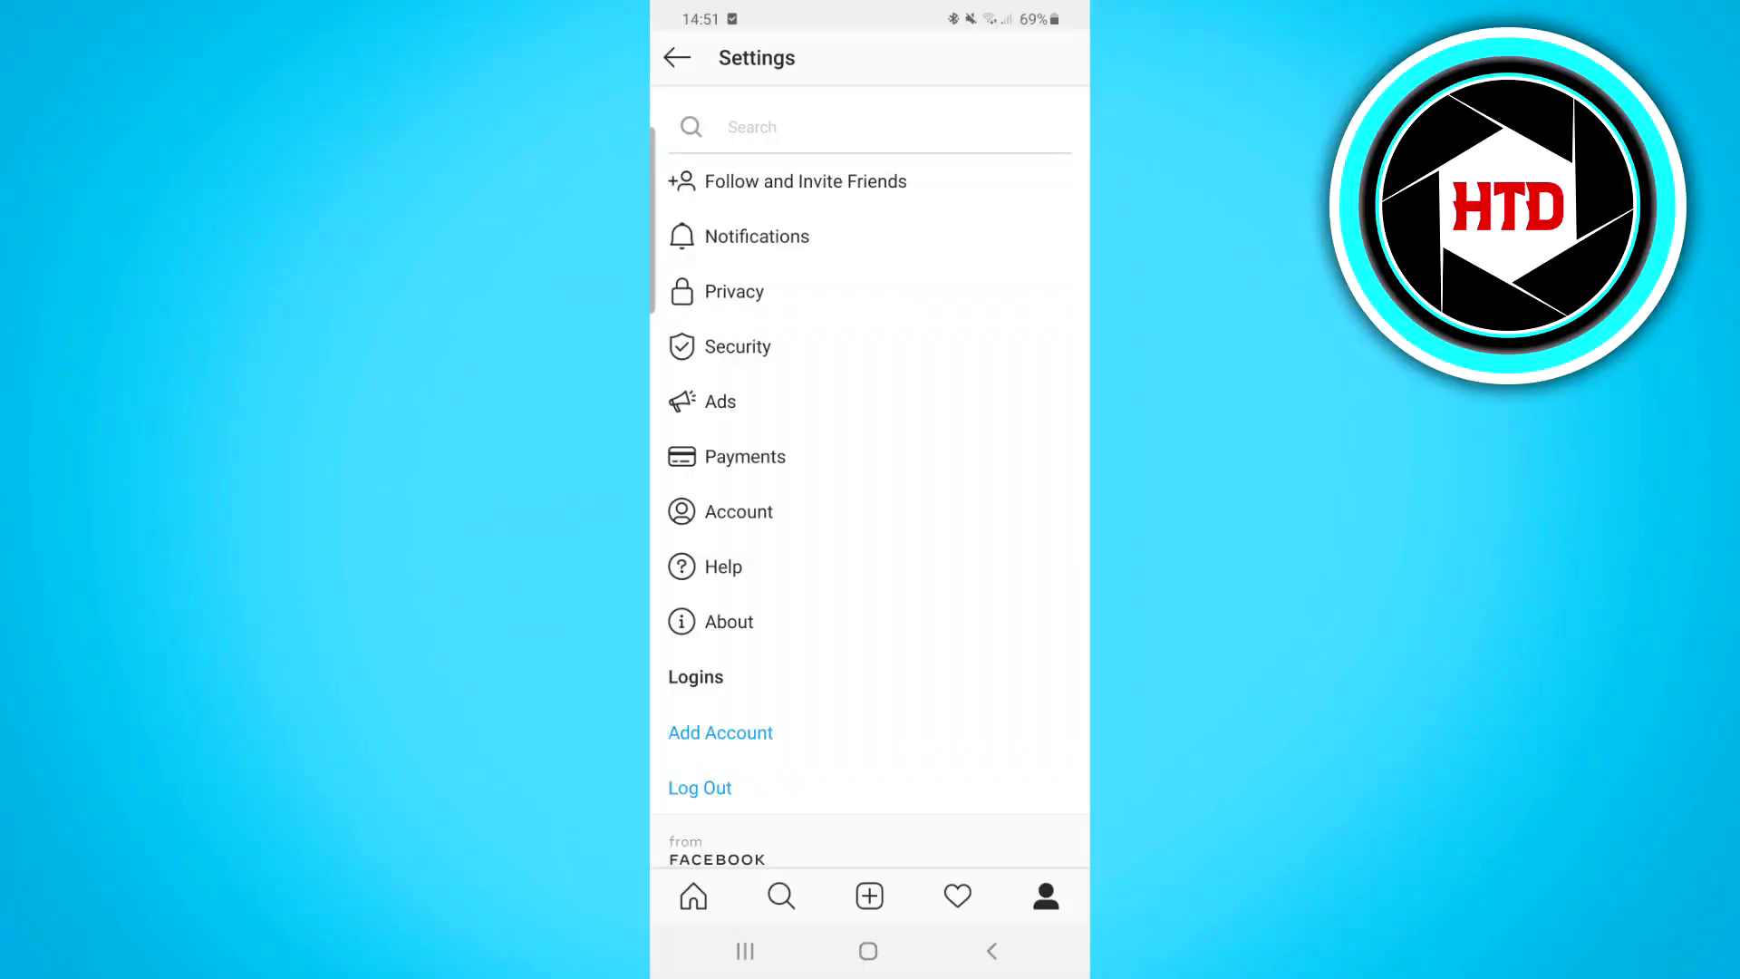
- Switch the Instagram account to a professional Business account from Settings
{"action": "left_click", "coordinate": [739, 511]}
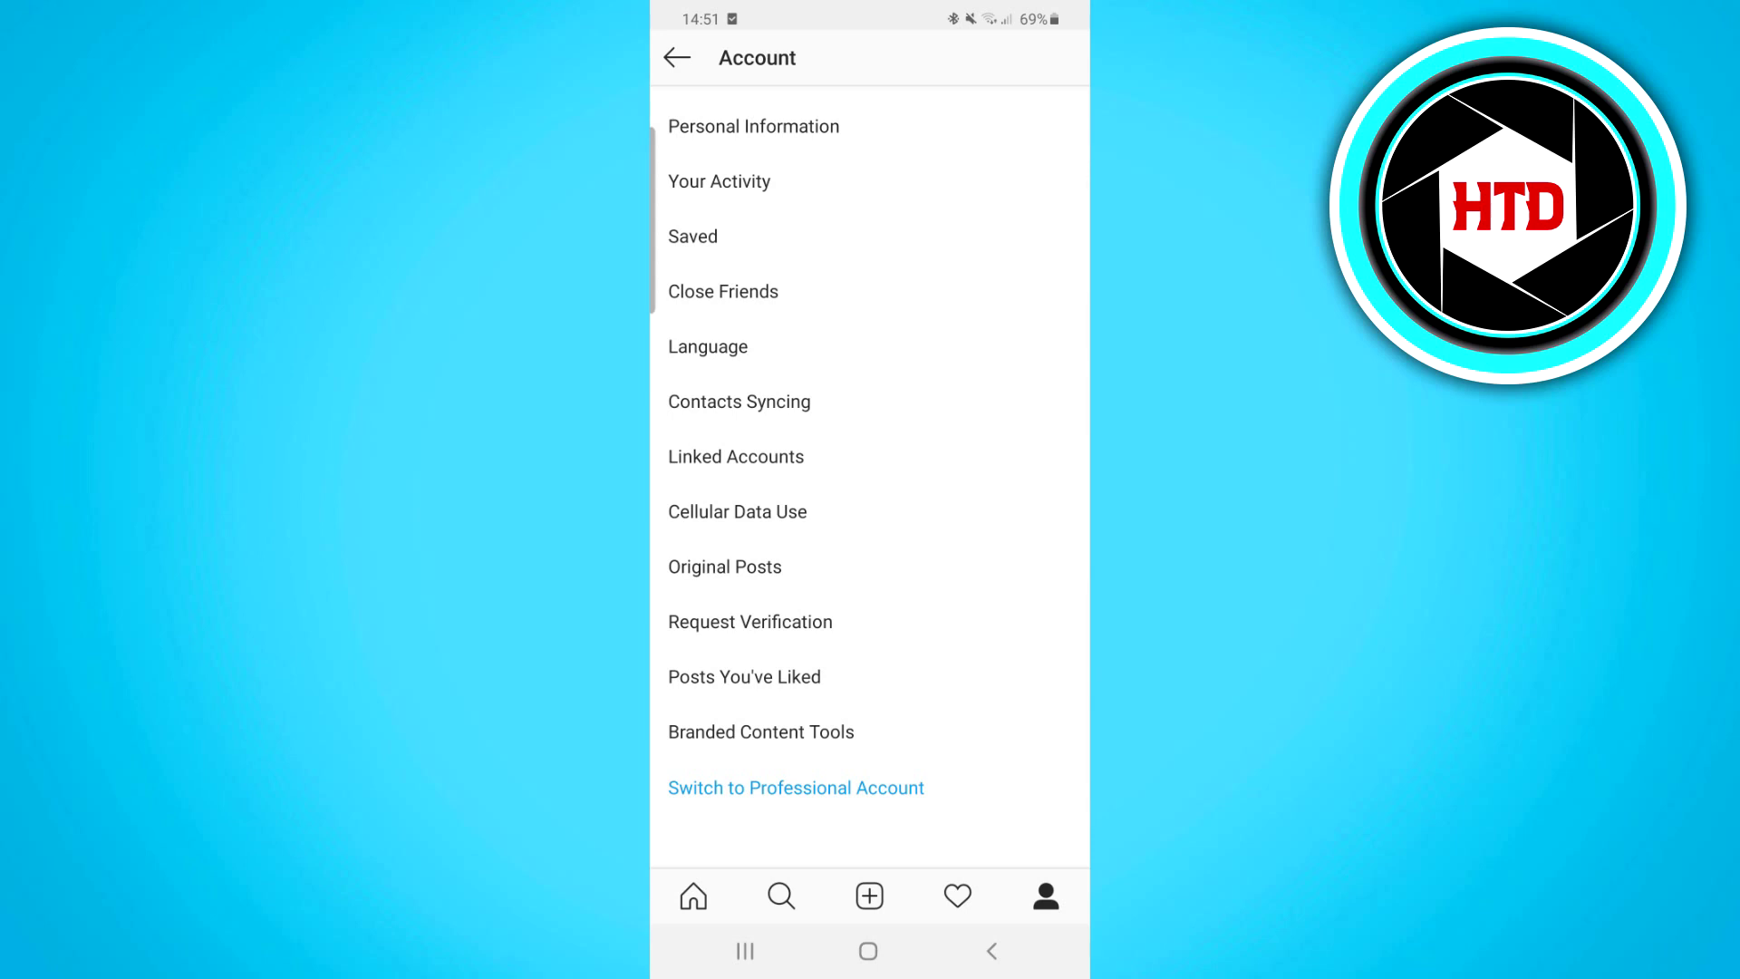
{"action": "left_click", "coordinate": [796, 787]}
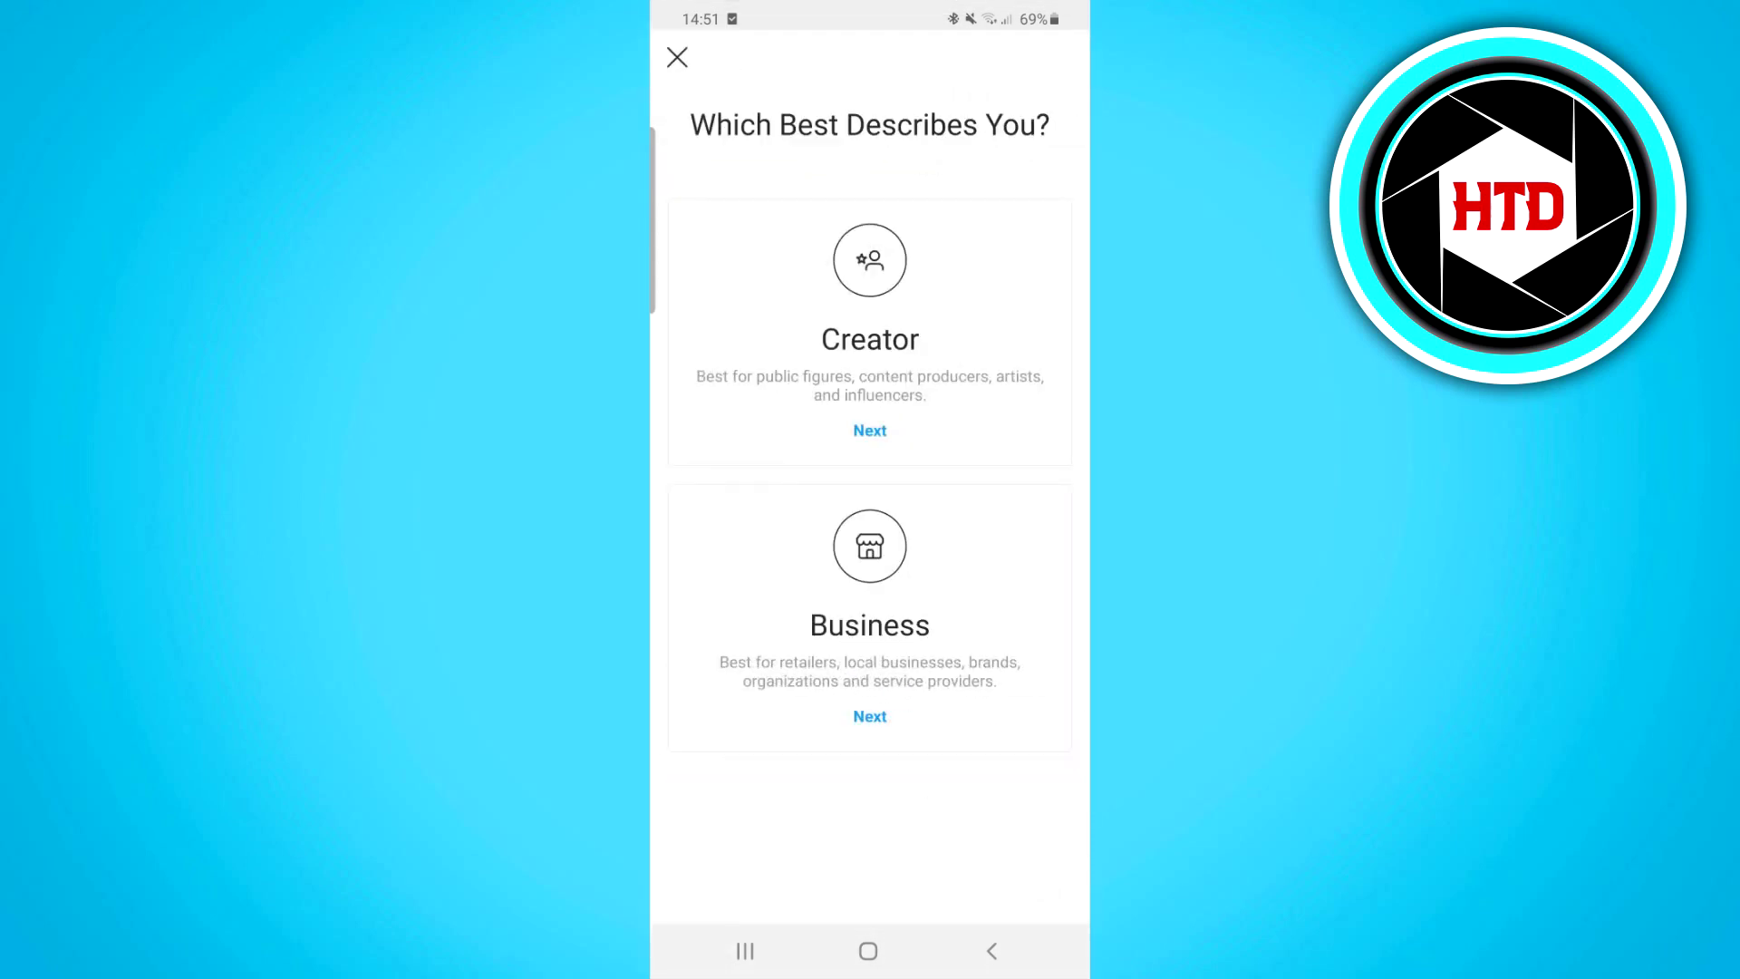
{"action": "left_click", "coordinate": [870, 716]}
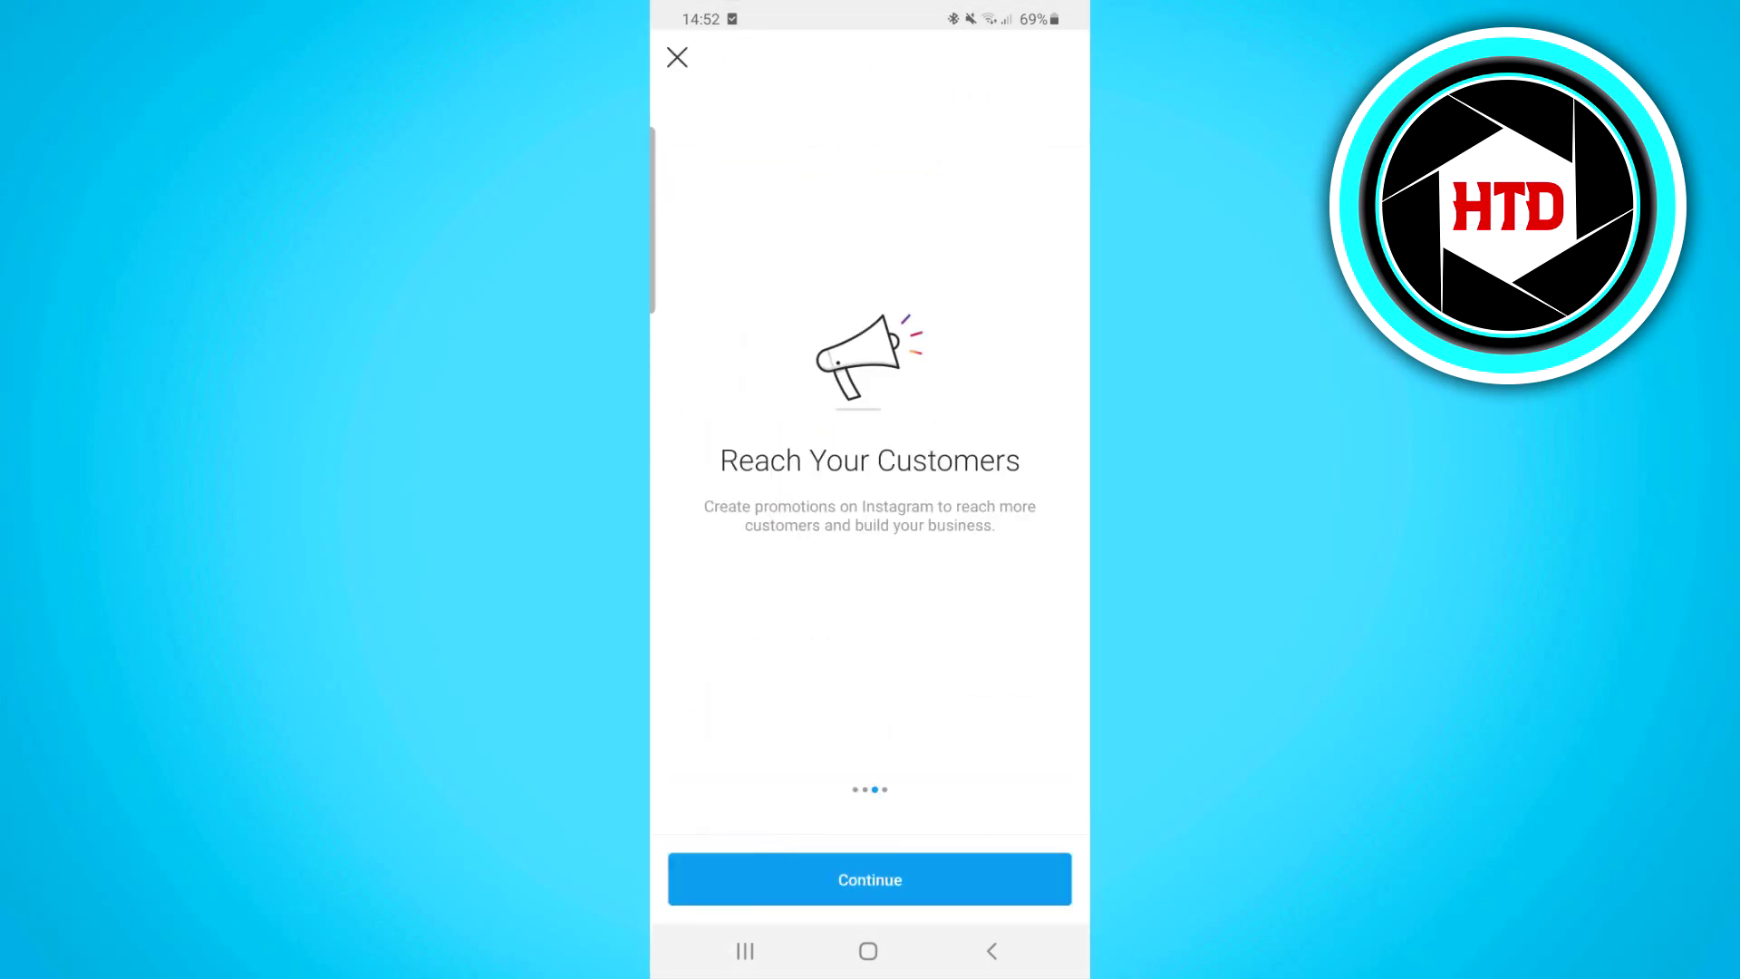
{"action": "left_click", "coordinate": [870, 878]}
- Search for and choose the Shopping & Retail business category
{"action": "left_click", "coordinate": [870, 328]}
{"action": "type", "text": "shopping a"}
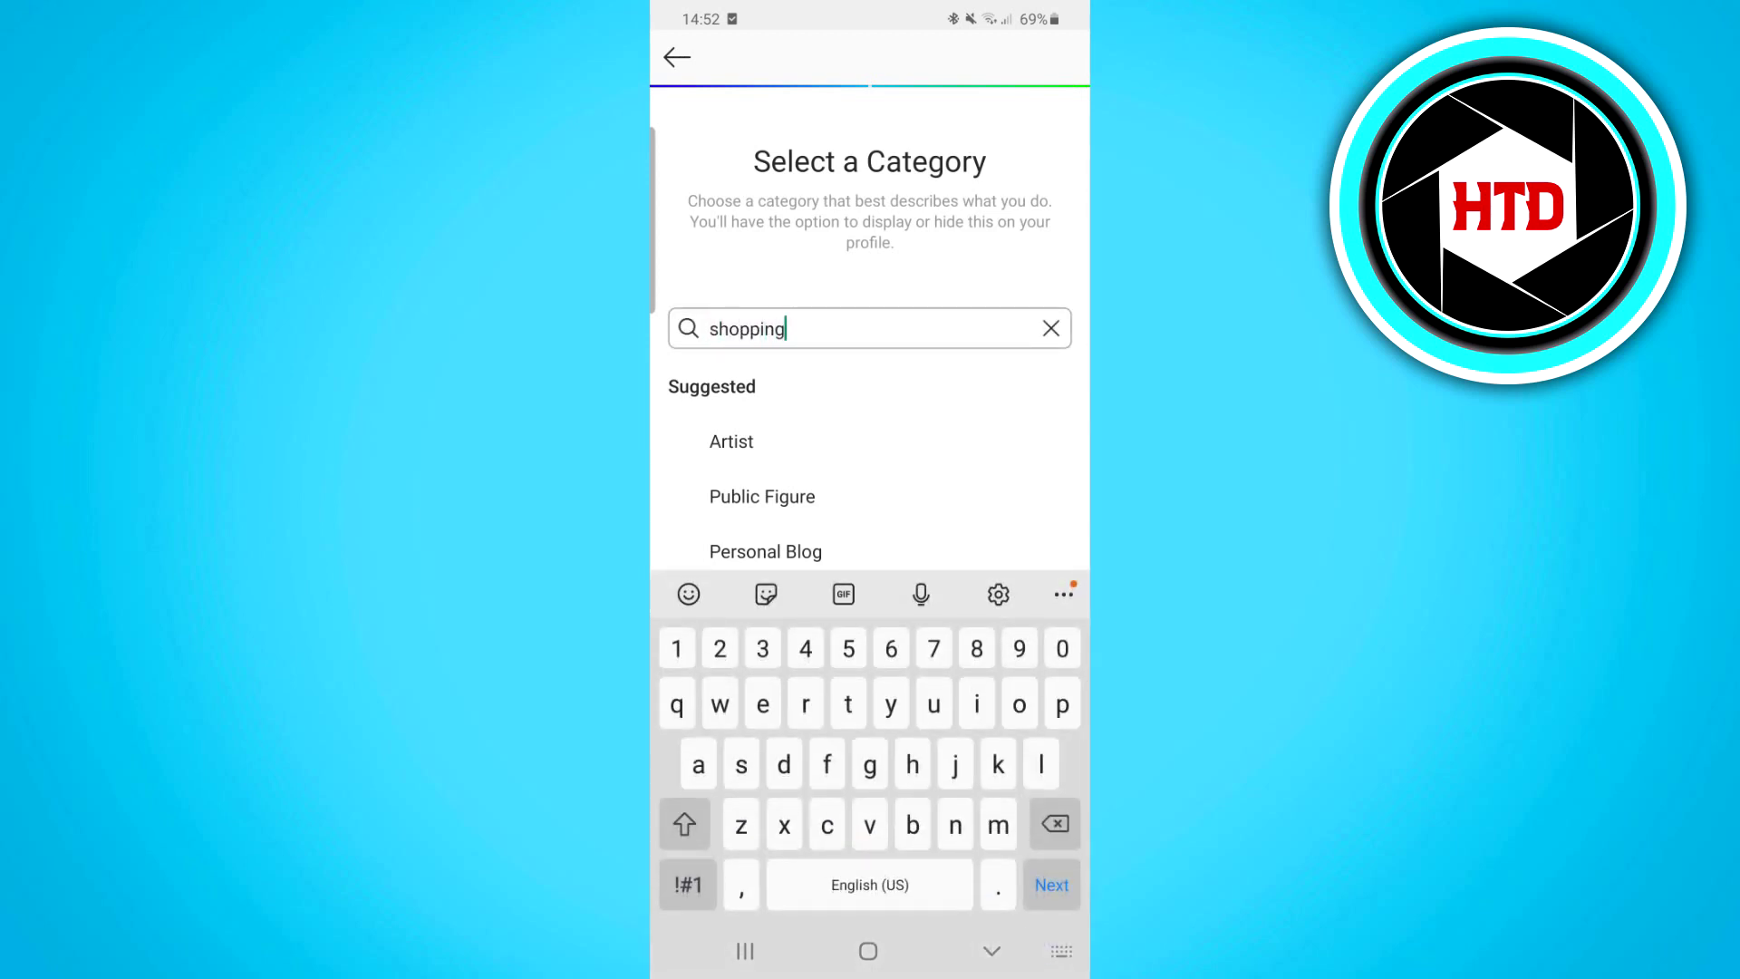
{"action": "key", "text": "BackSpace"}
{"action": "key", "text": "BackSpace"}
{"action": "key", "text": "Return"}
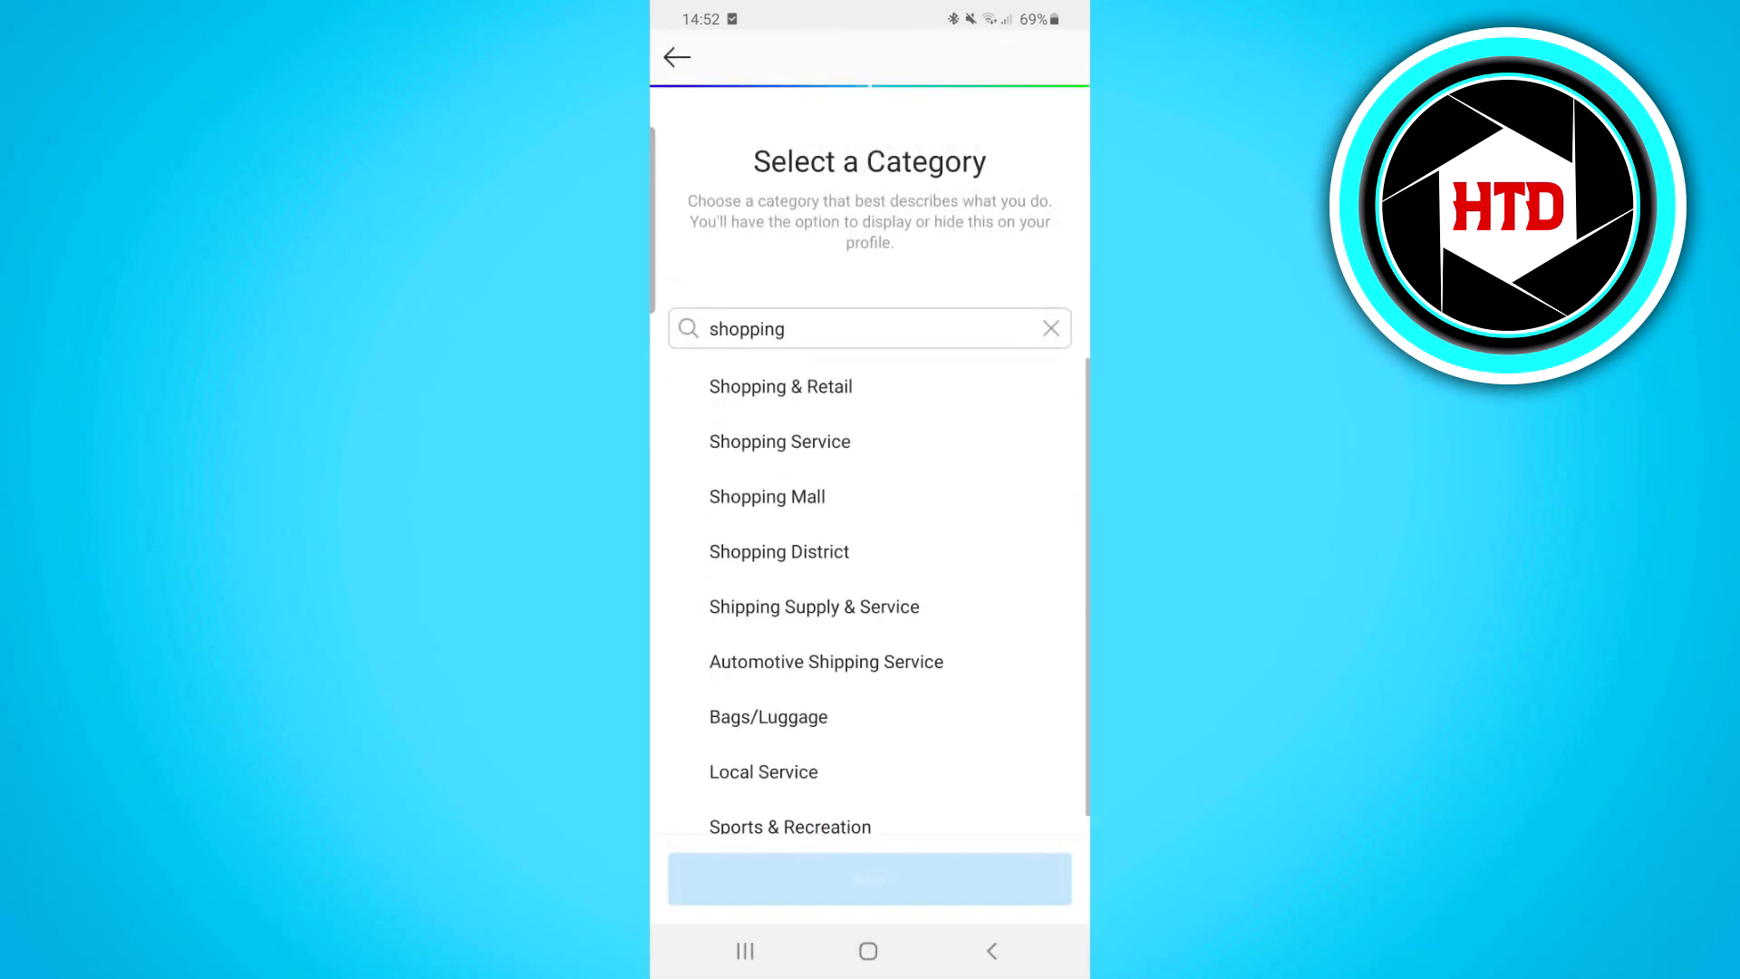
{"action": "left_click", "coordinate": [777, 385]}
{"action": "left_click", "coordinate": [870, 879]}
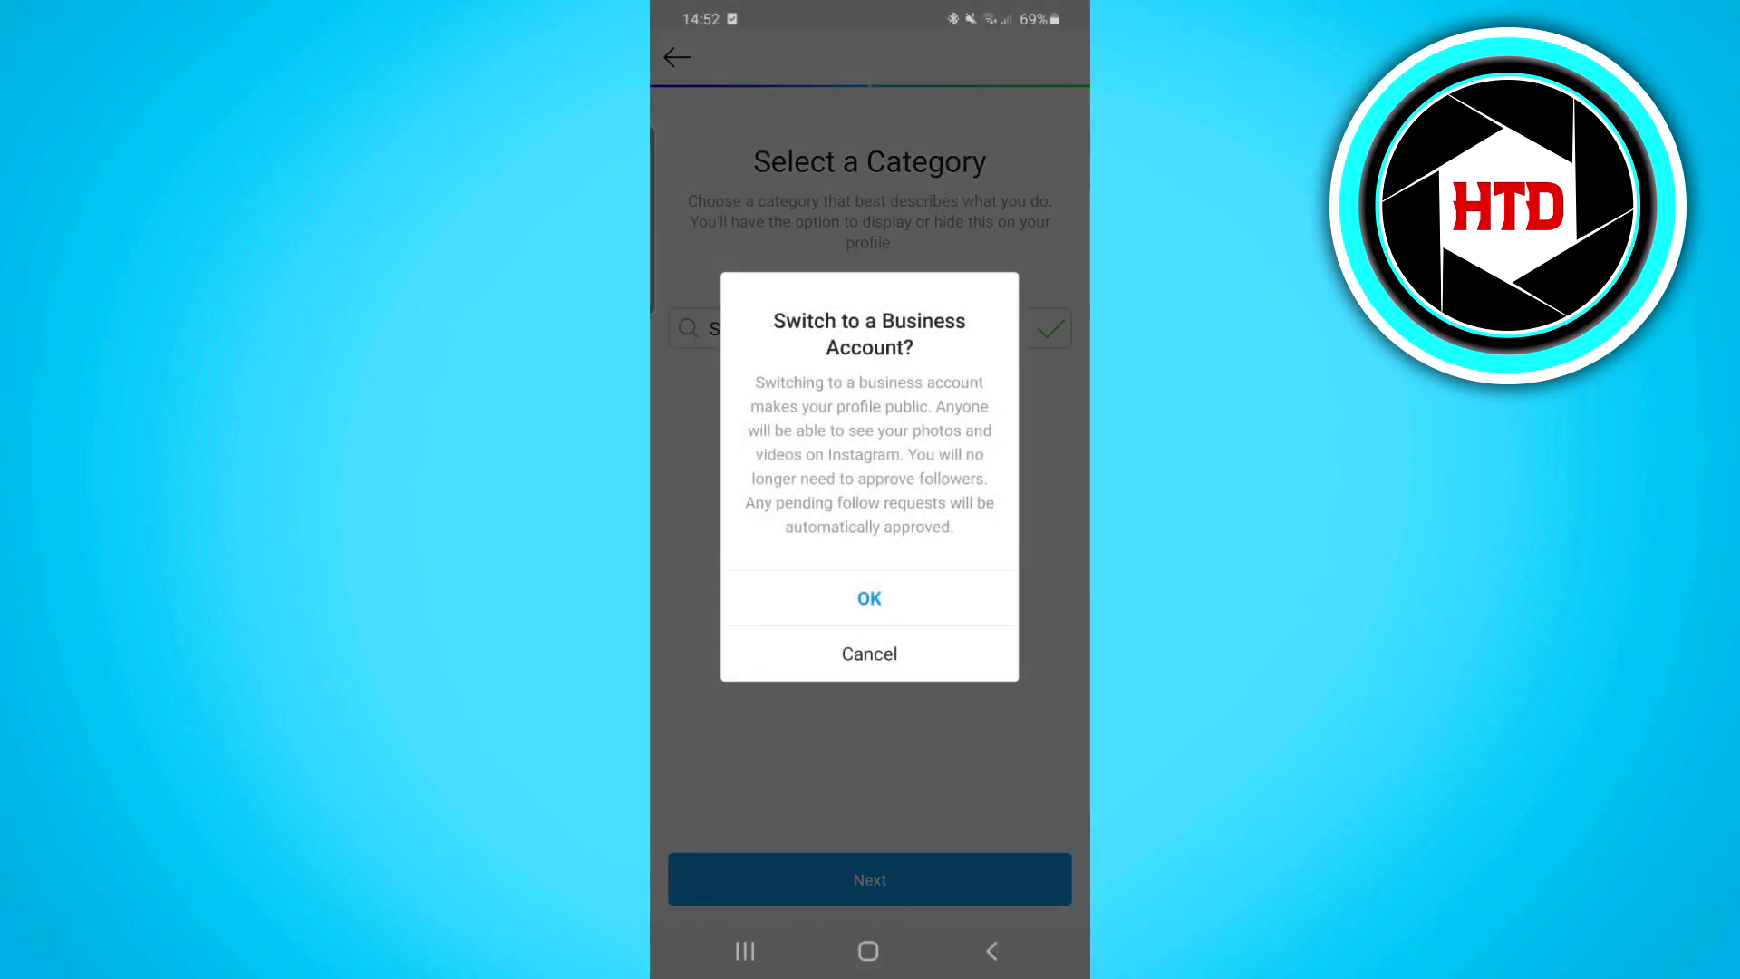
- Confirm the switch, log in with Facebook, and connect the HTD Jewels page
{"action": "left_click", "coordinate": [869, 598]}
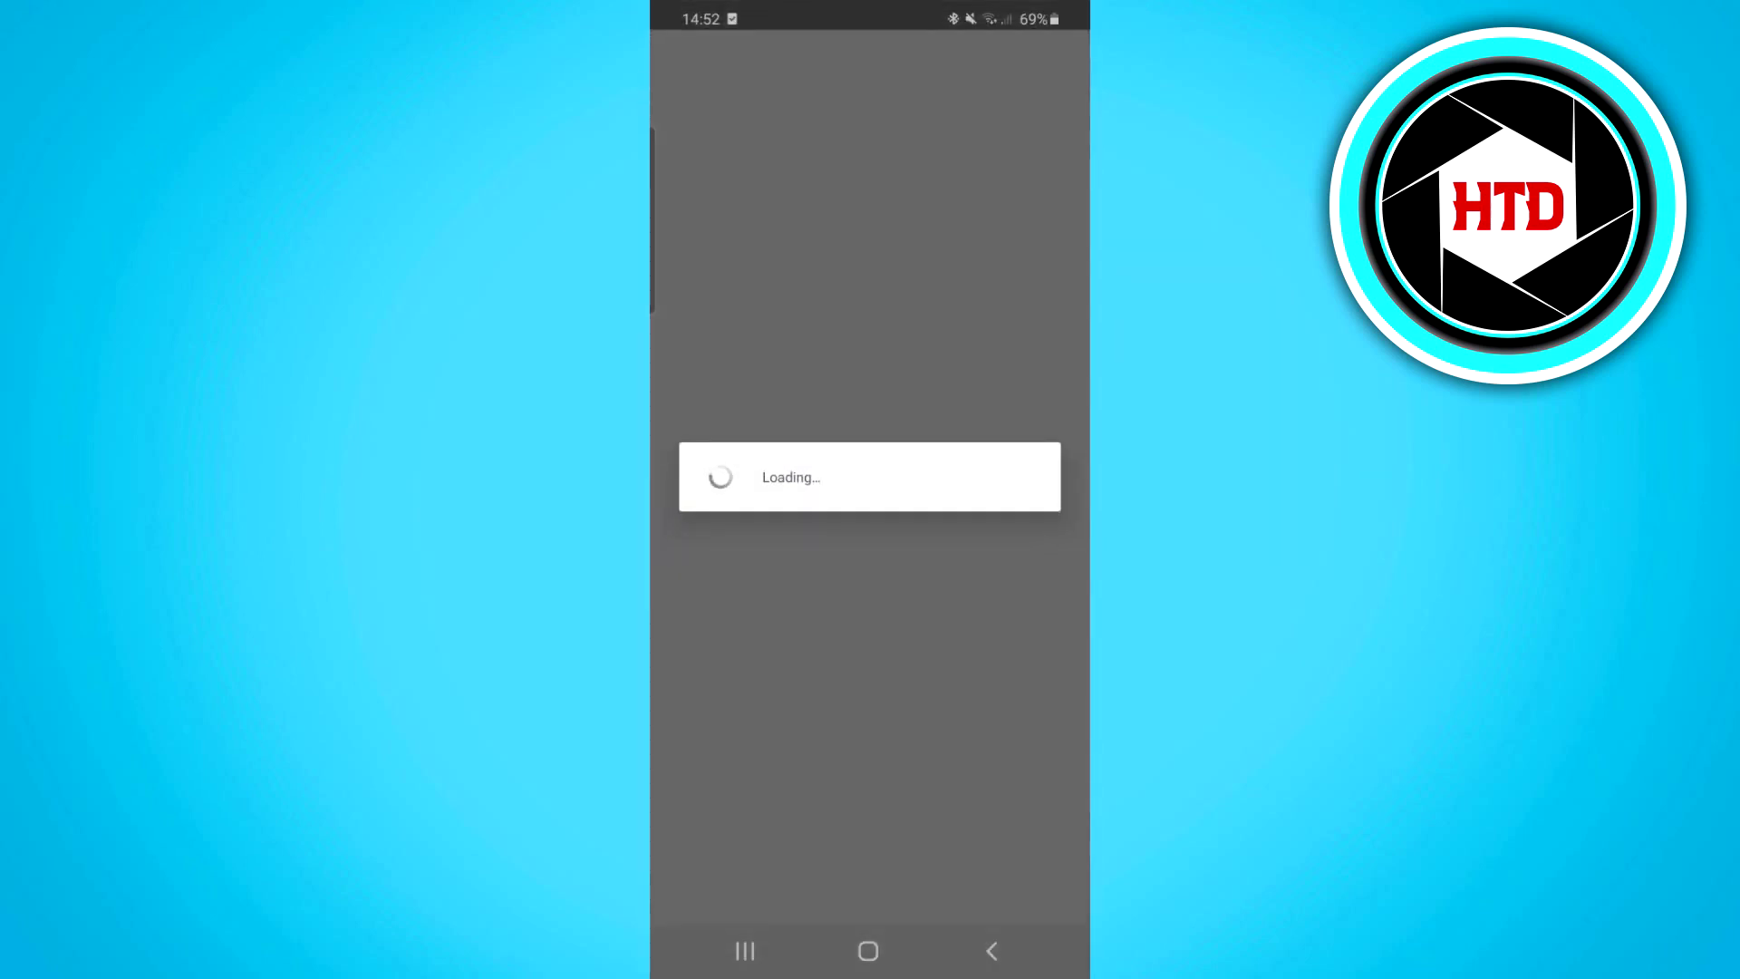
{"action": "left_click", "coordinate": [870, 522]}
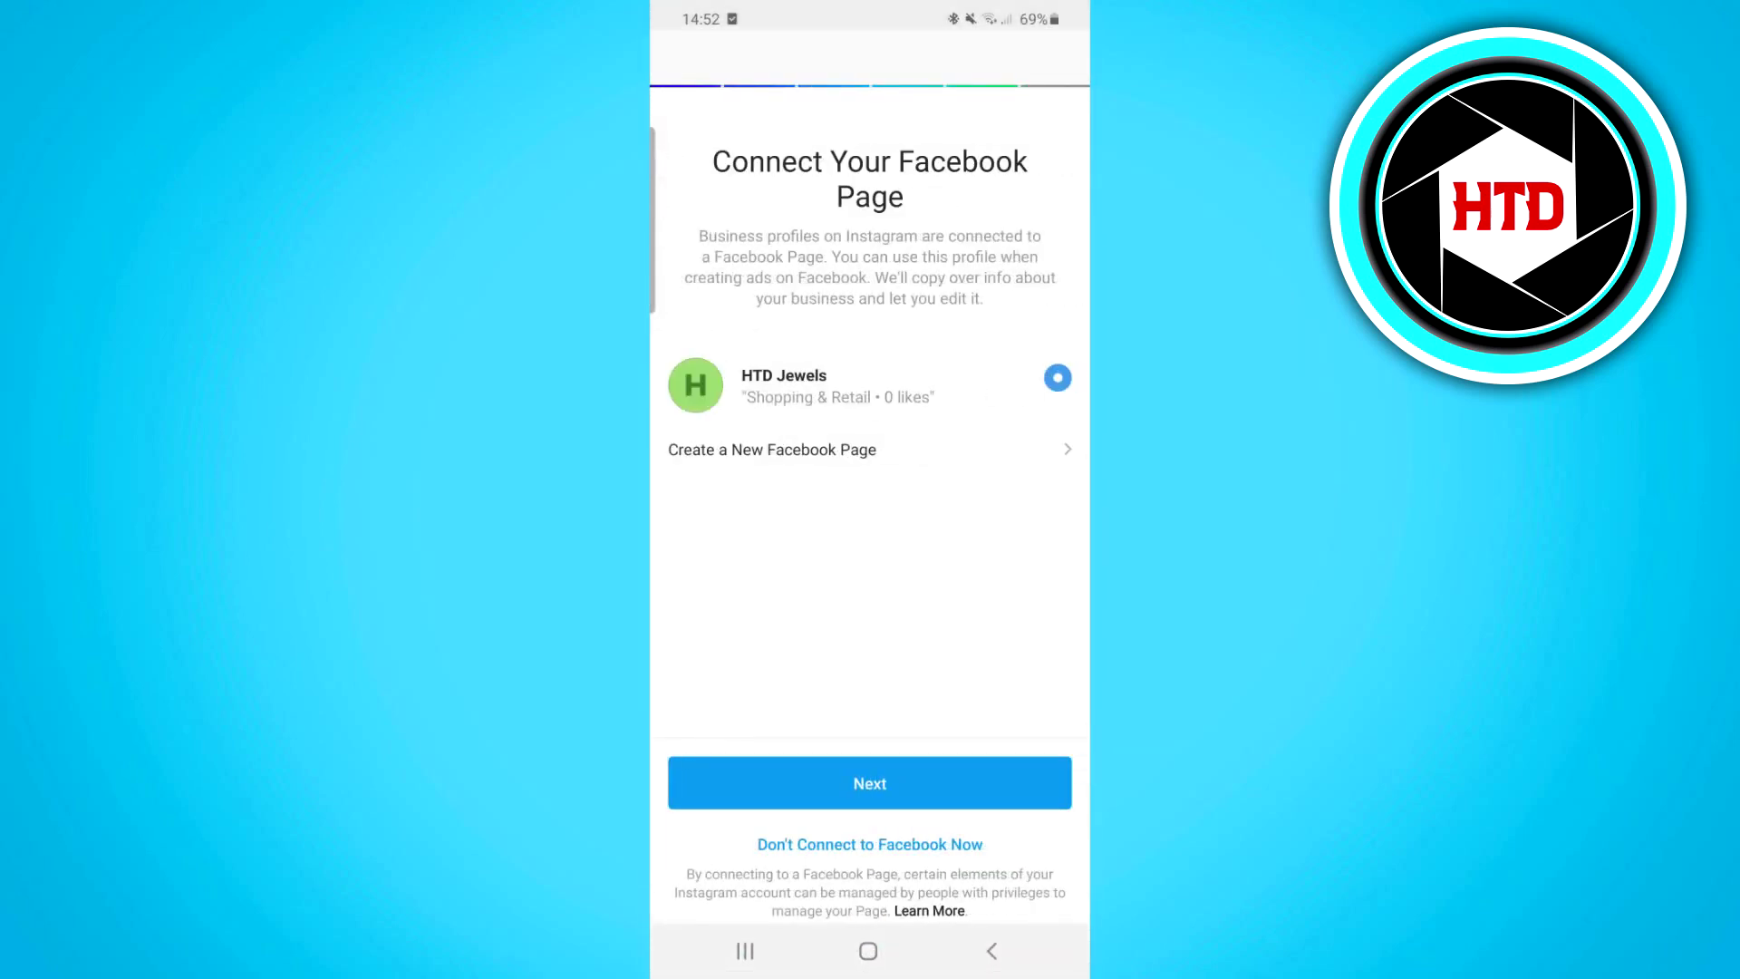
{"action": "left_click", "coordinate": [870, 783]}
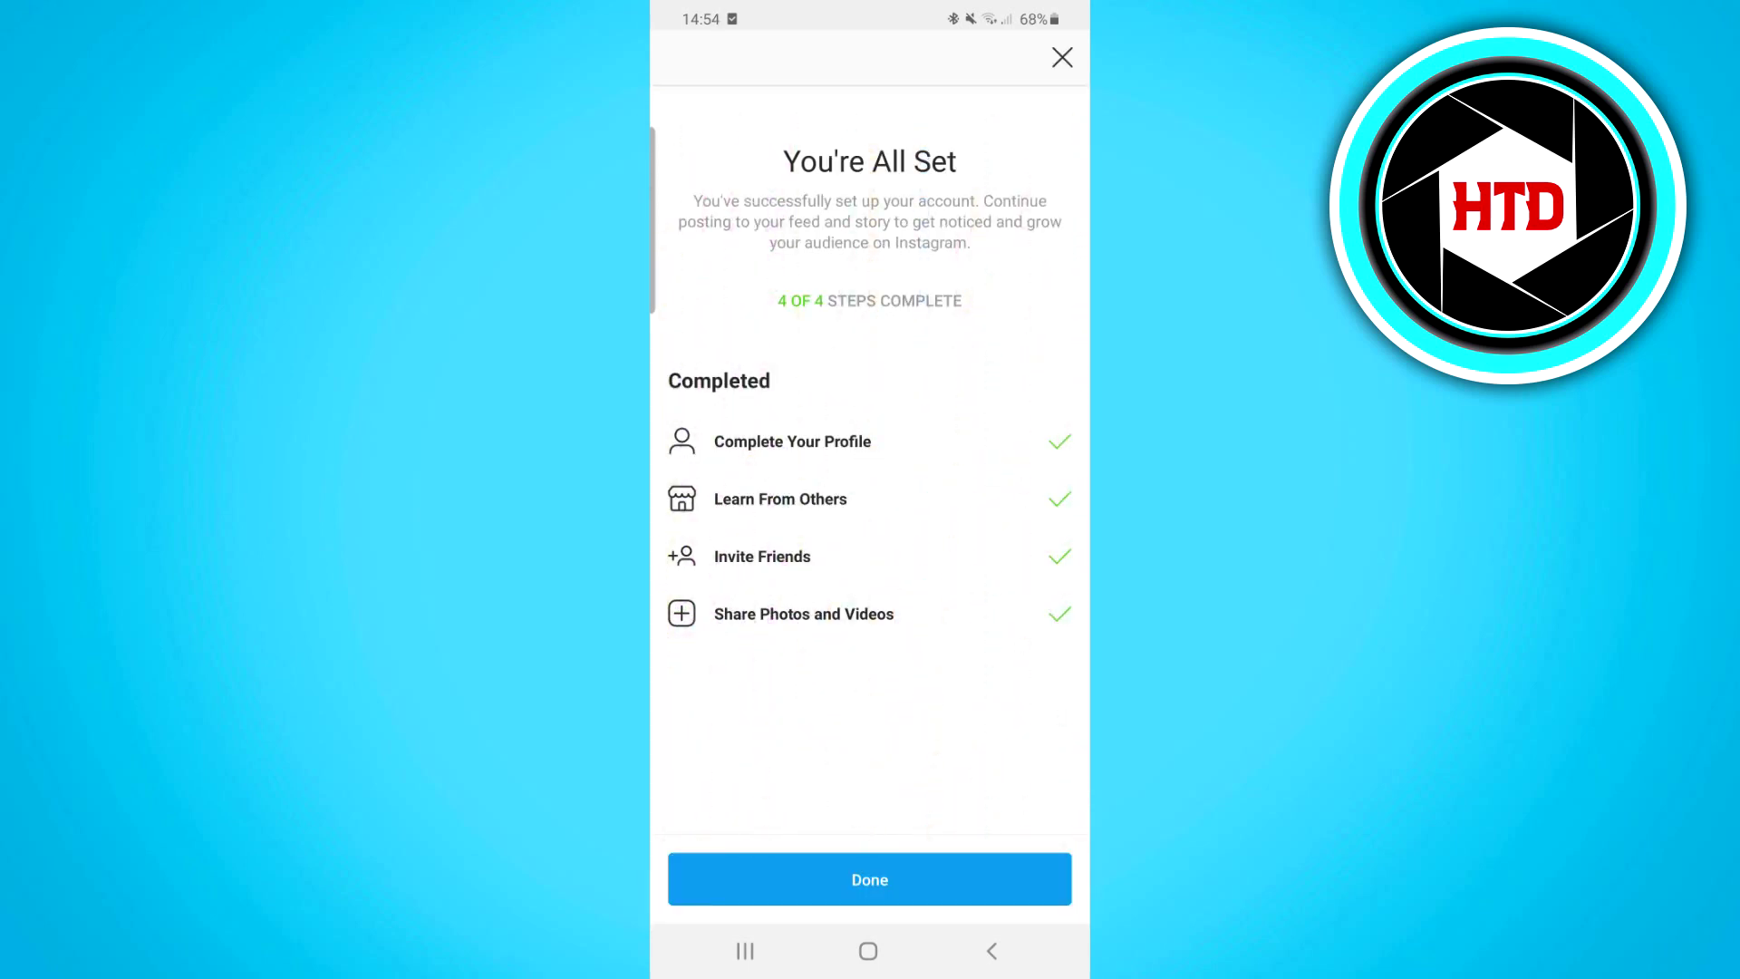
{"action": "left_click", "coordinate": [869, 879]}
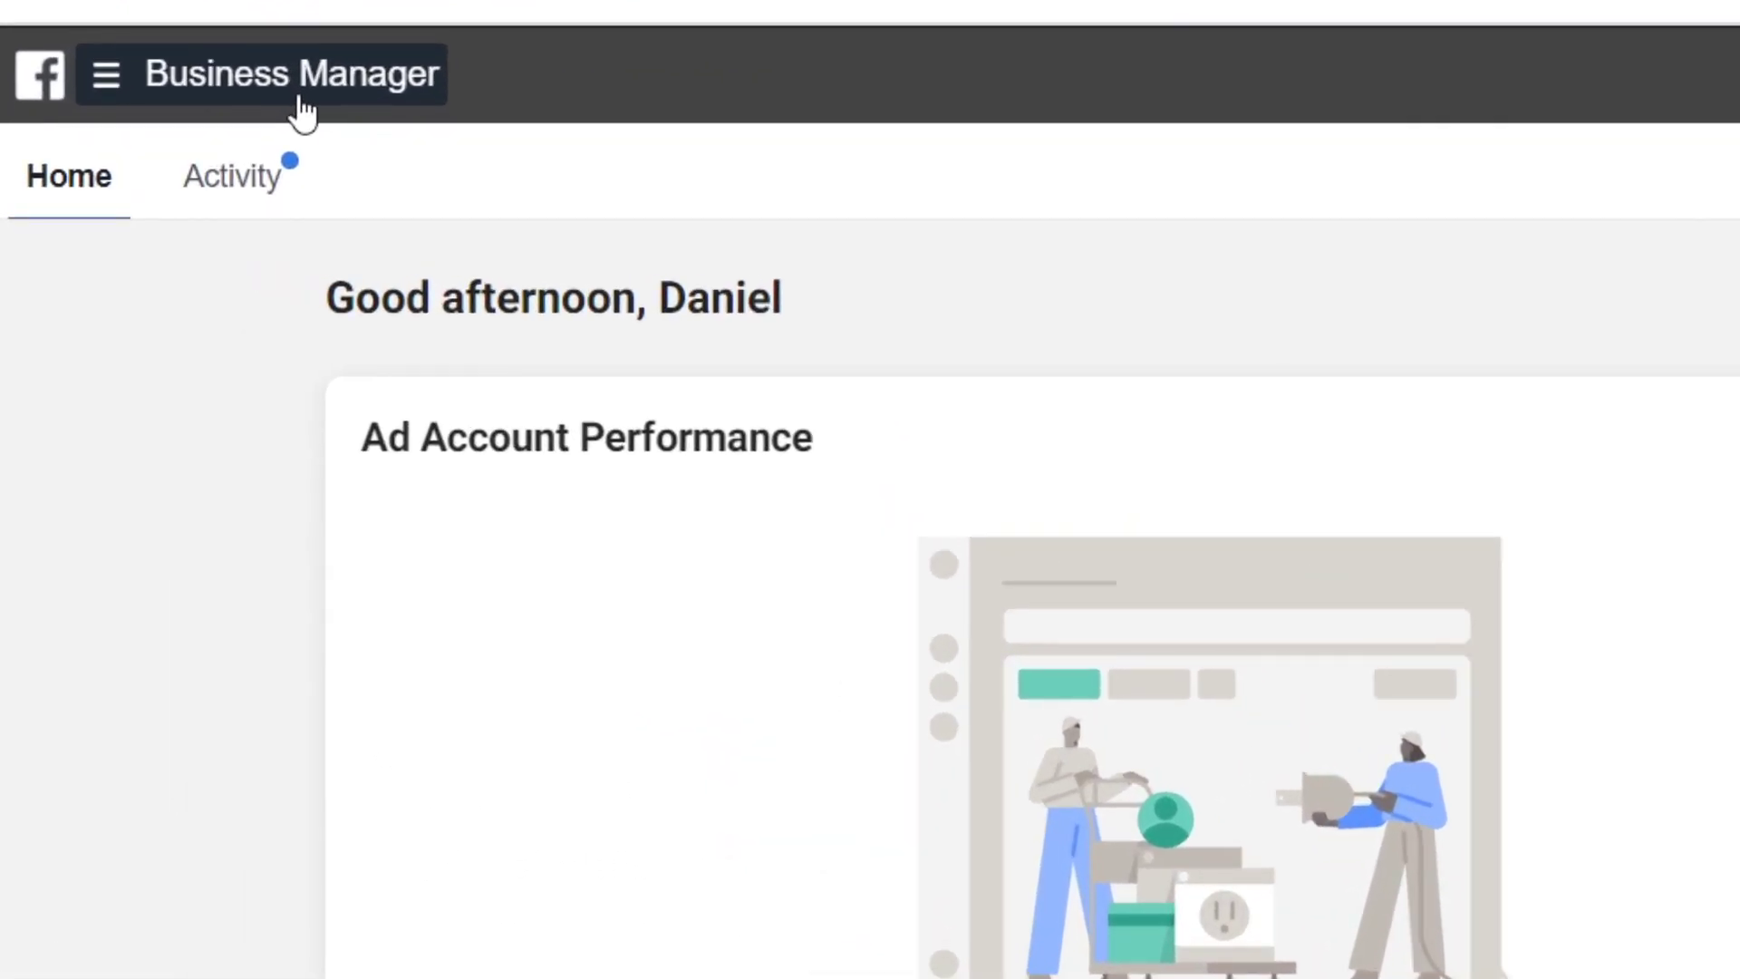
- Create the Ecommerce catalog Catalog_Products in Catalog Manager and open it
{"action": "left_click", "coordinate": [300, 102]}
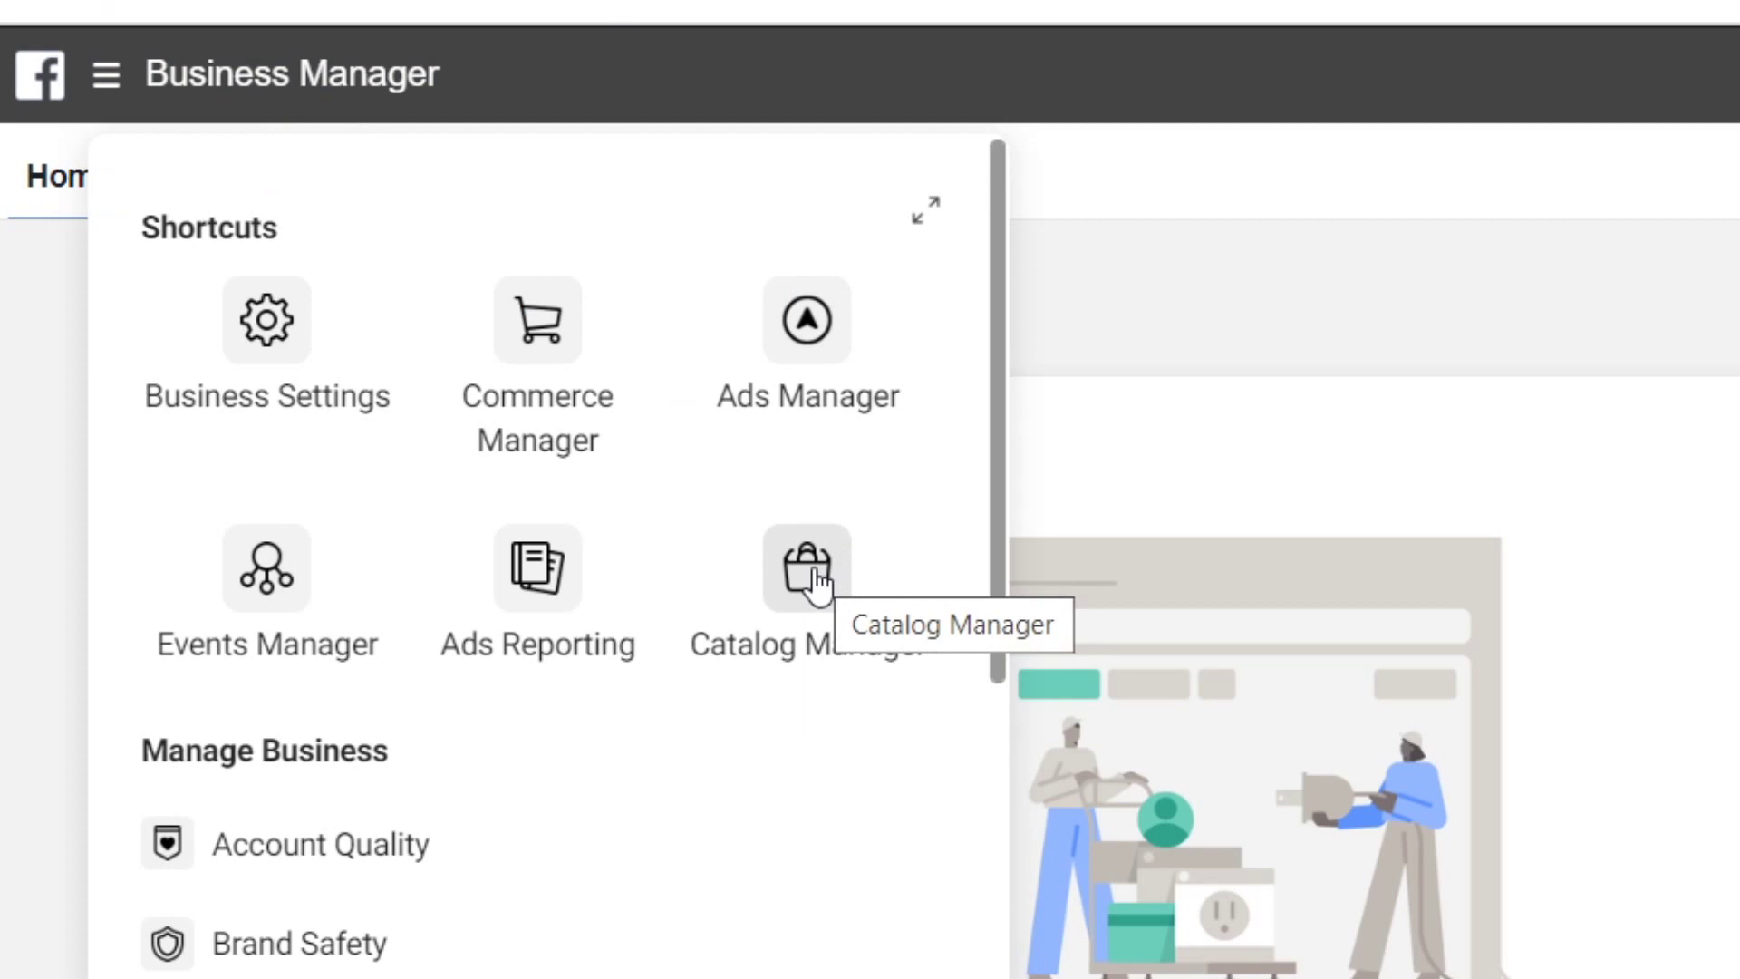
{"action": "left_click", "coordinate": [818, 580]}
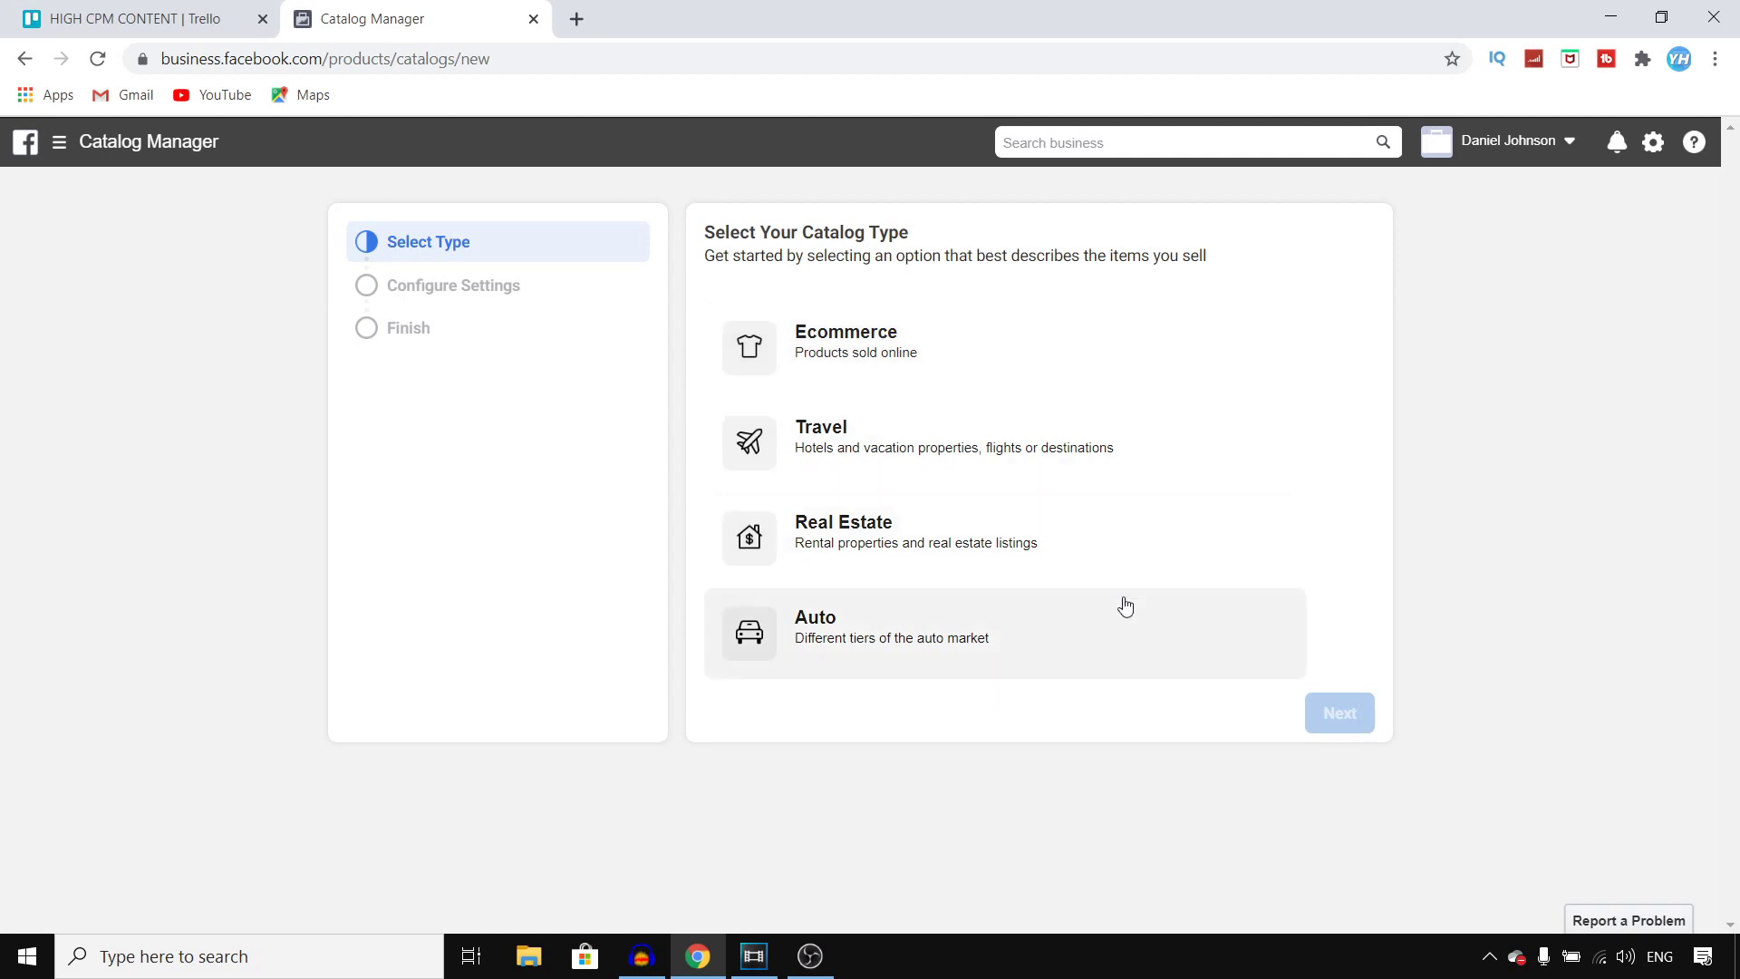
{"action": "left_click", "coordinate": [918, 354]}
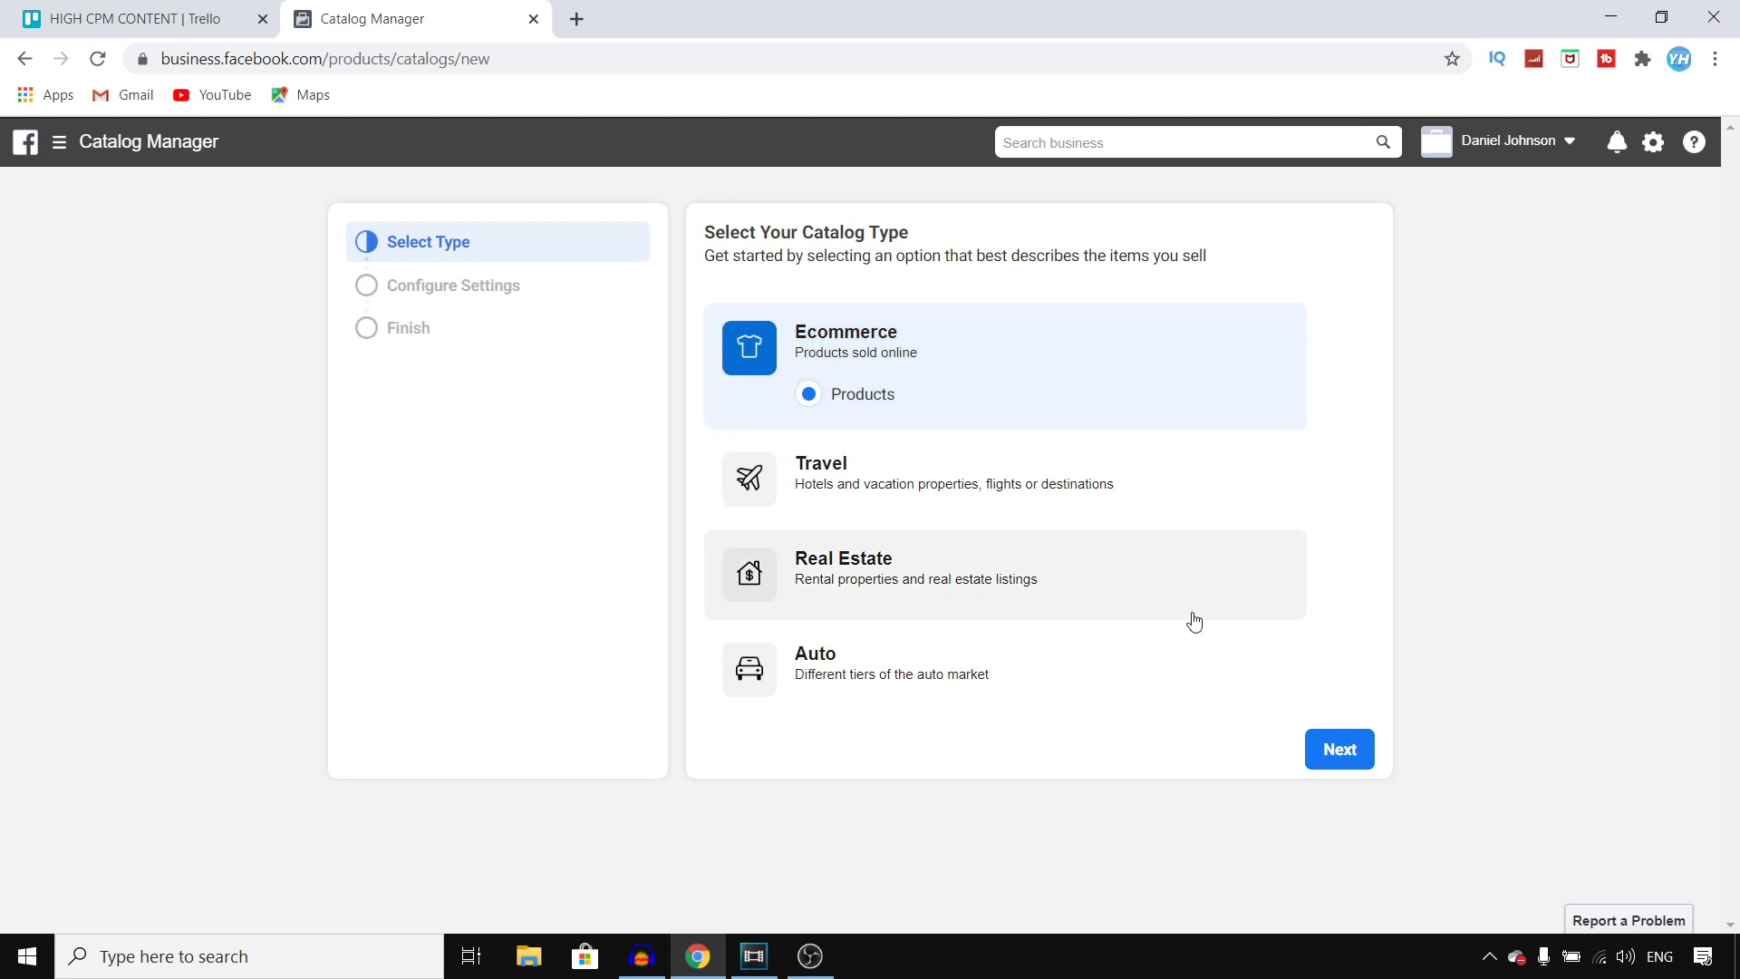
{"action": "left_click", "coordinate": [1342, 746]}
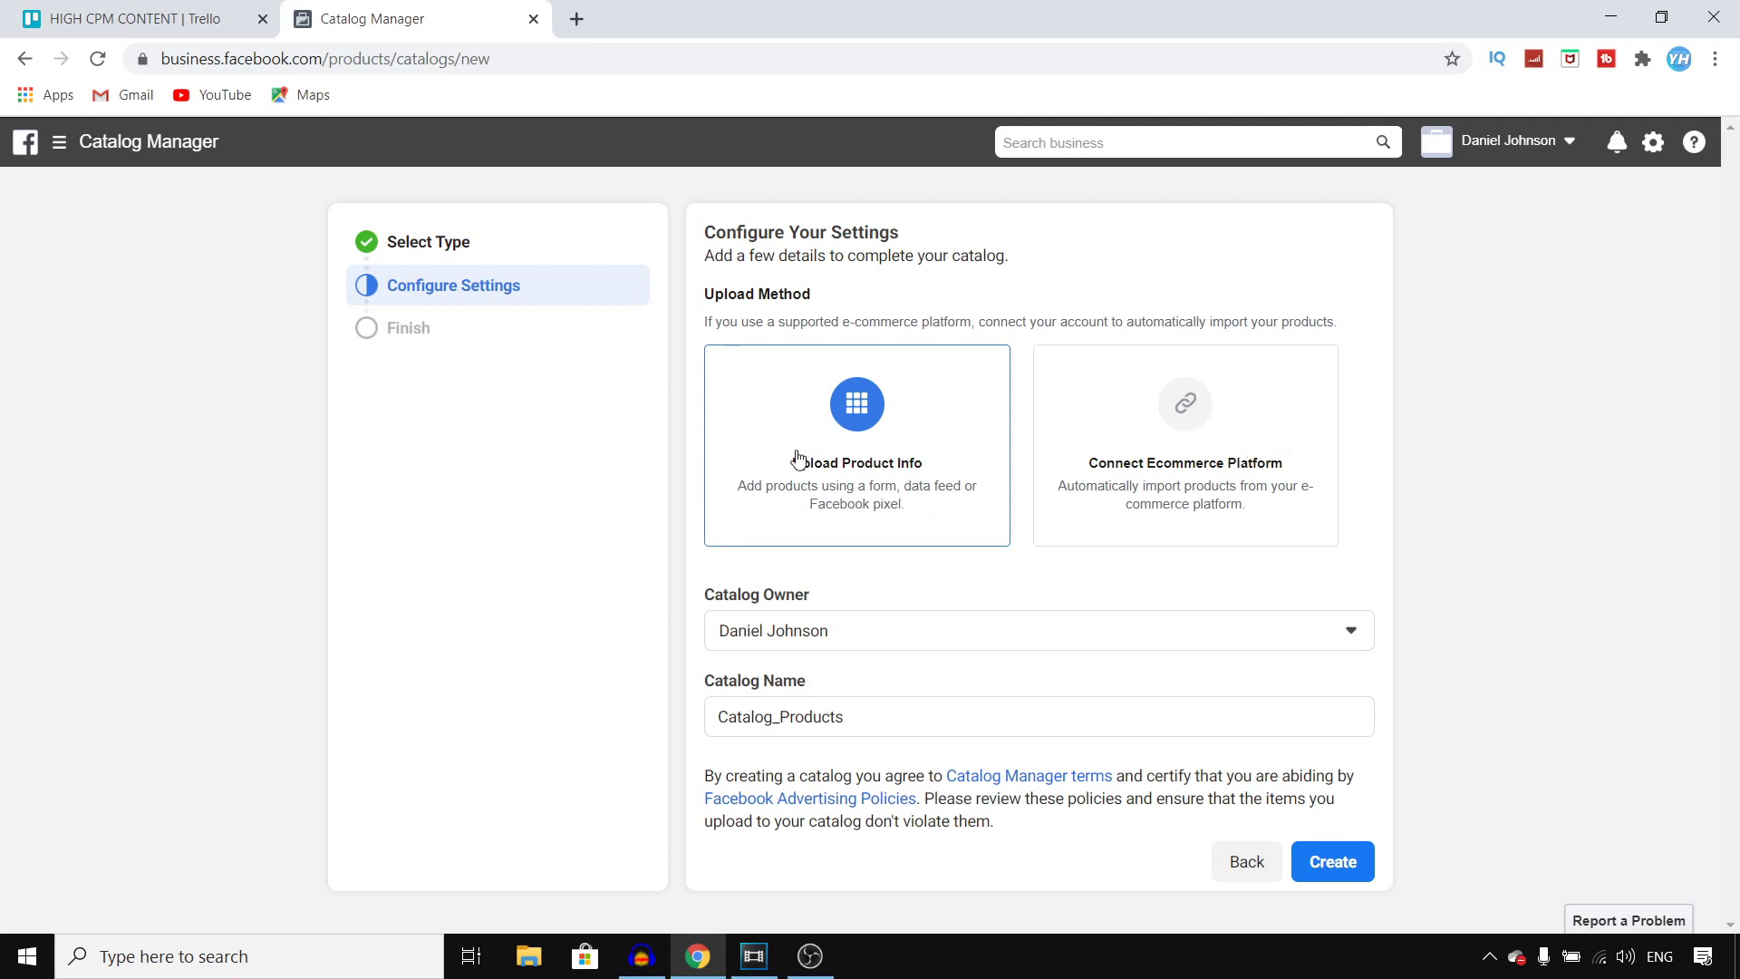
{"action": "left_click", "coordinate": [1367, 868]}
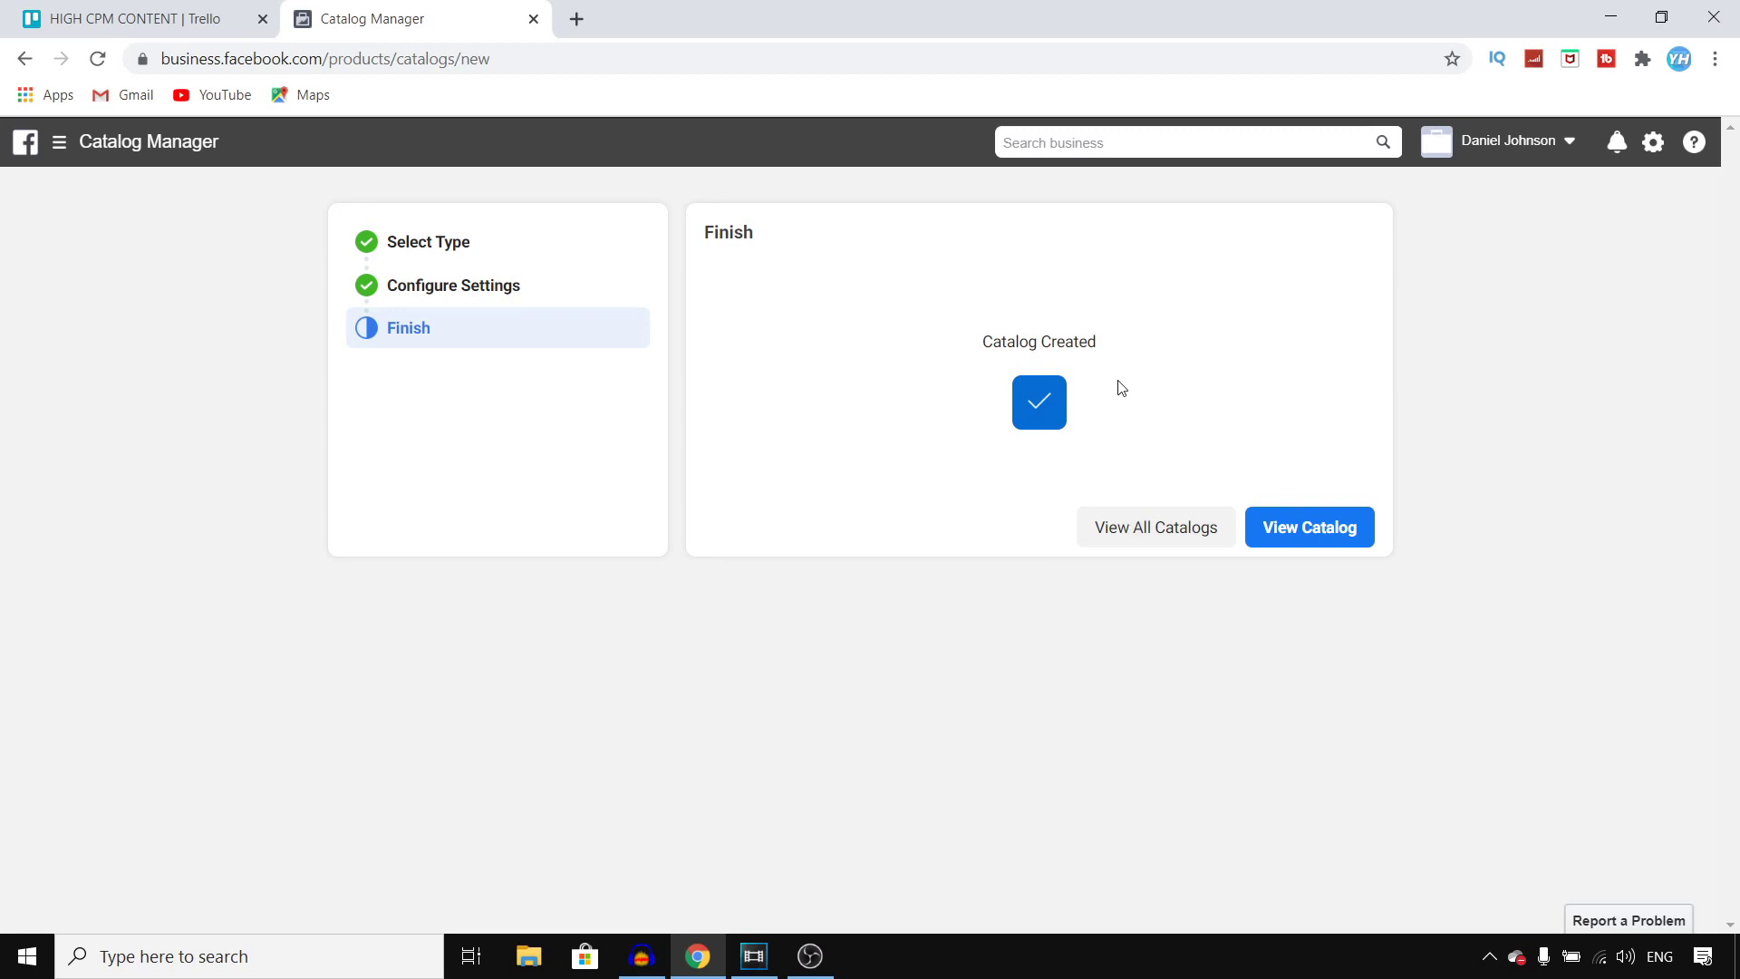
{"action": "left_click", "coordinate": [1328, 527]}
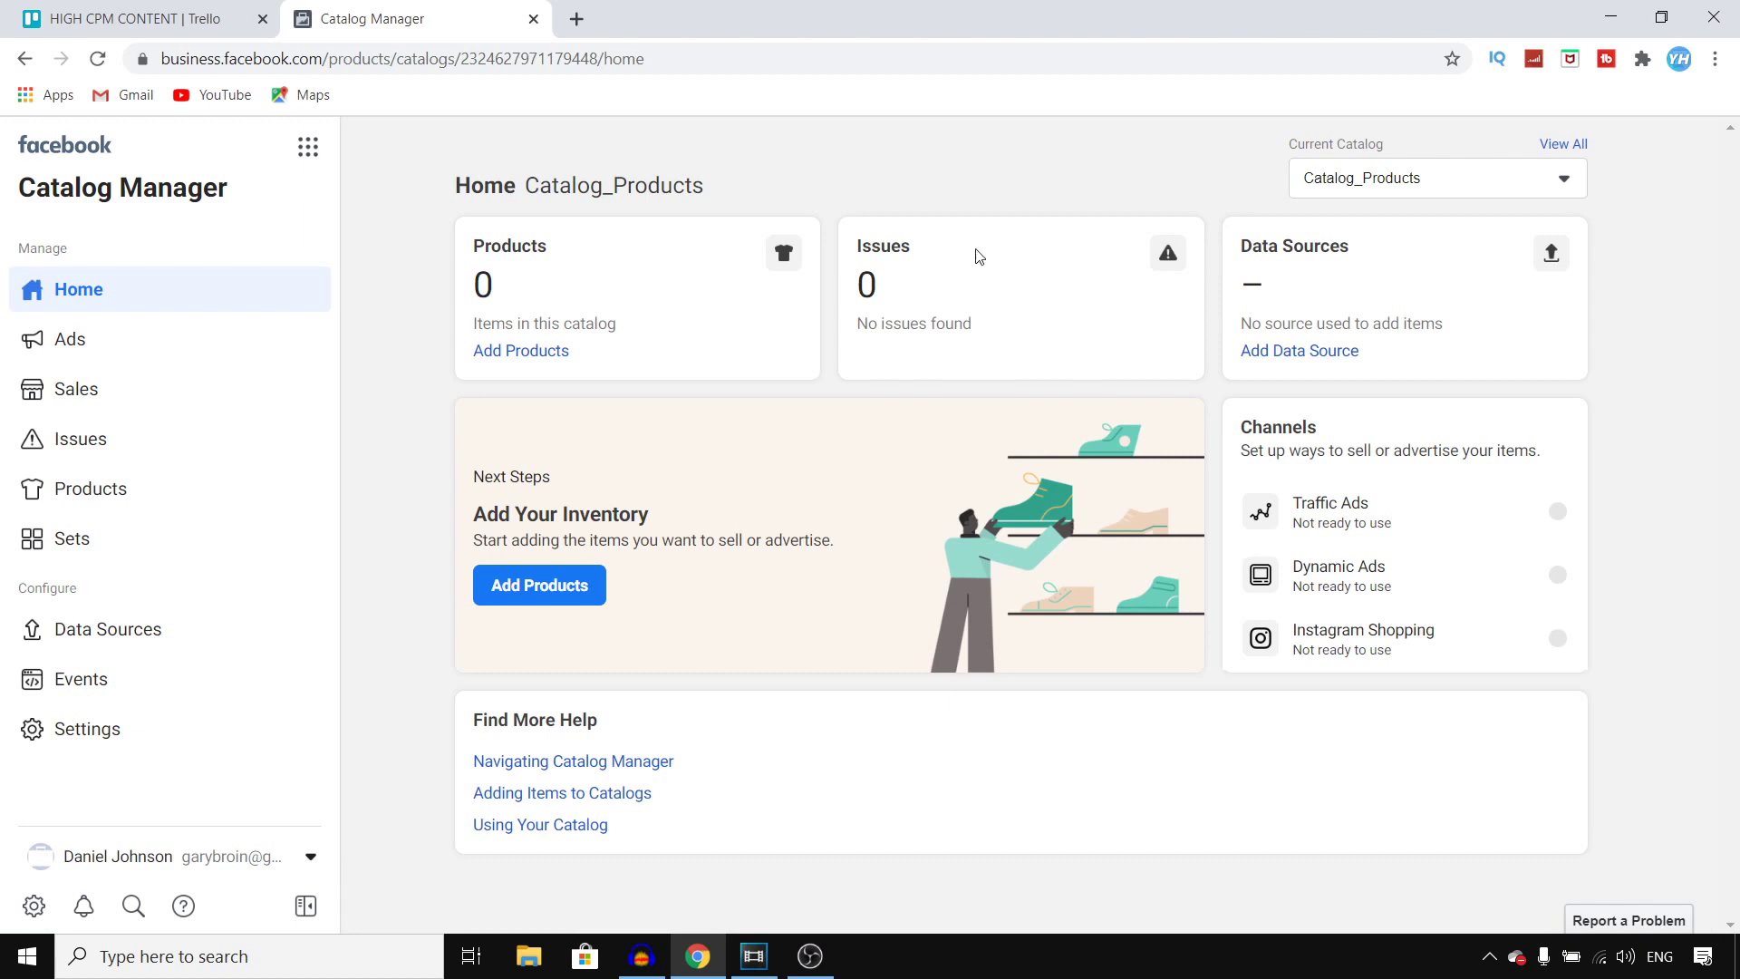
- Open the Add Products Manually form, scroll through it, then return to Business Manager
{"action": "left_click", "coordinate": [531, 586]}
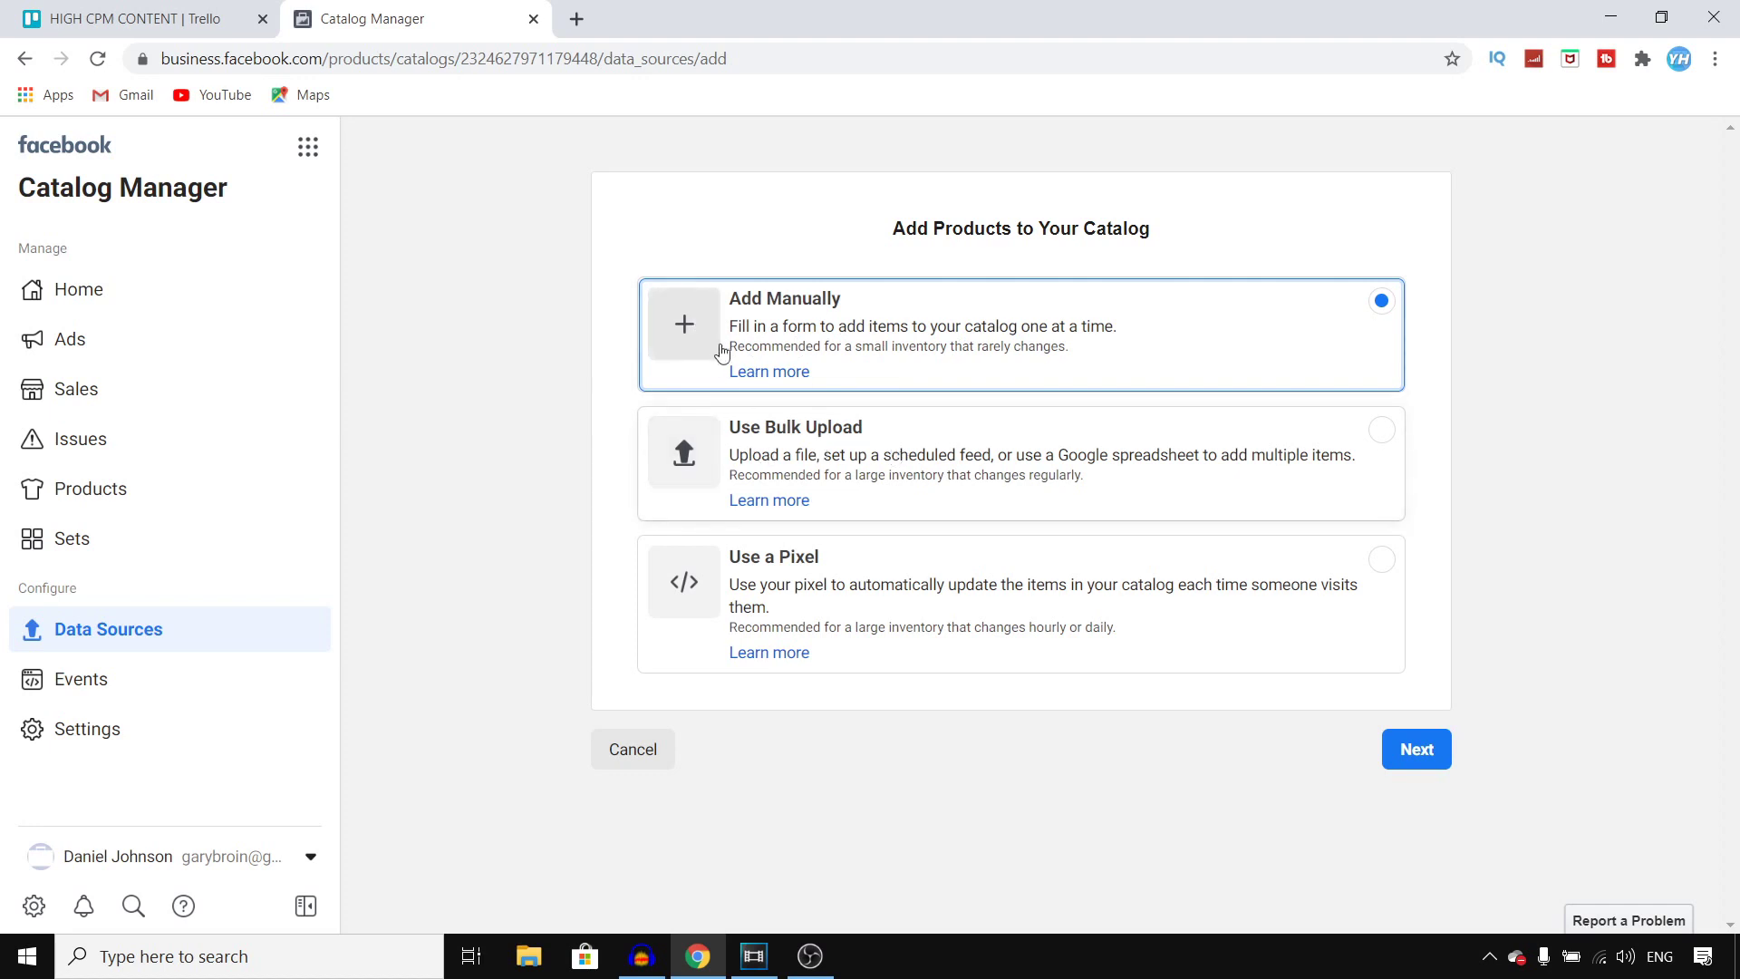
{"action": "left_click", "coordinate": [693, 319]}
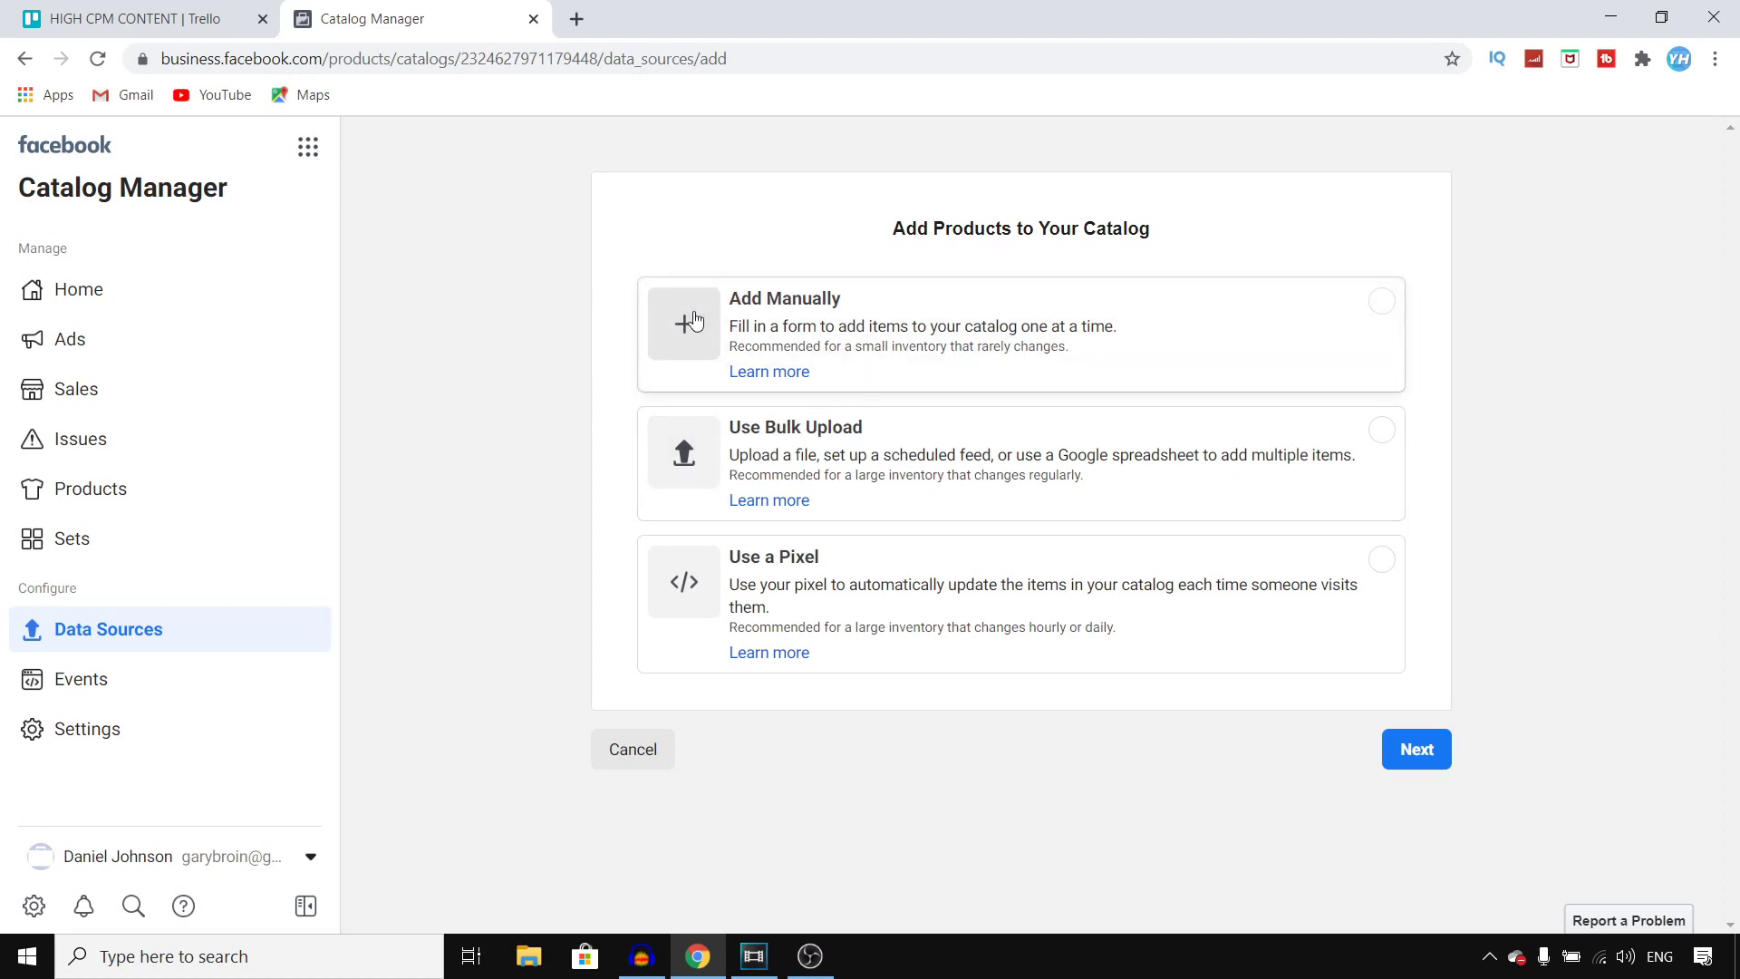
{"action": "left_click", "coordinate": [1387, 302]}
{"action": "left_click", "coordinate": [1436, 749]}
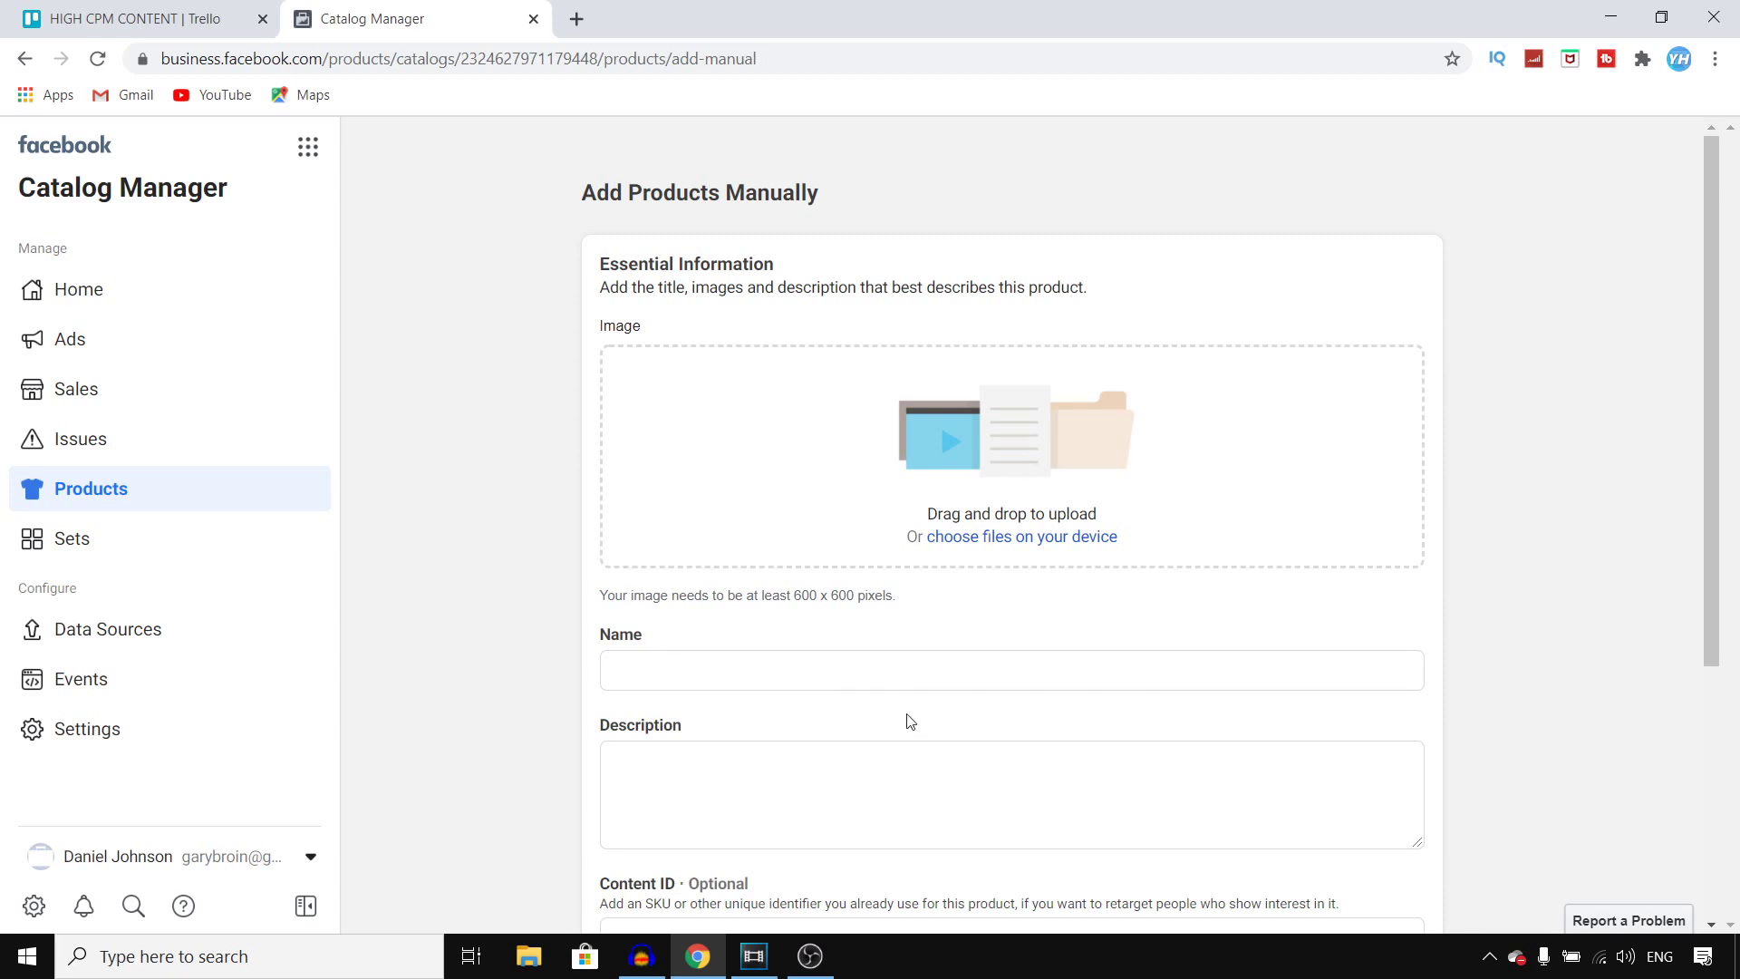
{"action": "scroll", "coordinate": [942, 725], "scroll_direction": "down", "scroll_amount": 2}
{"action": "scroll", "coordinate": [951, 614], "scroll_direction": "down", "scroll_amount": 2}
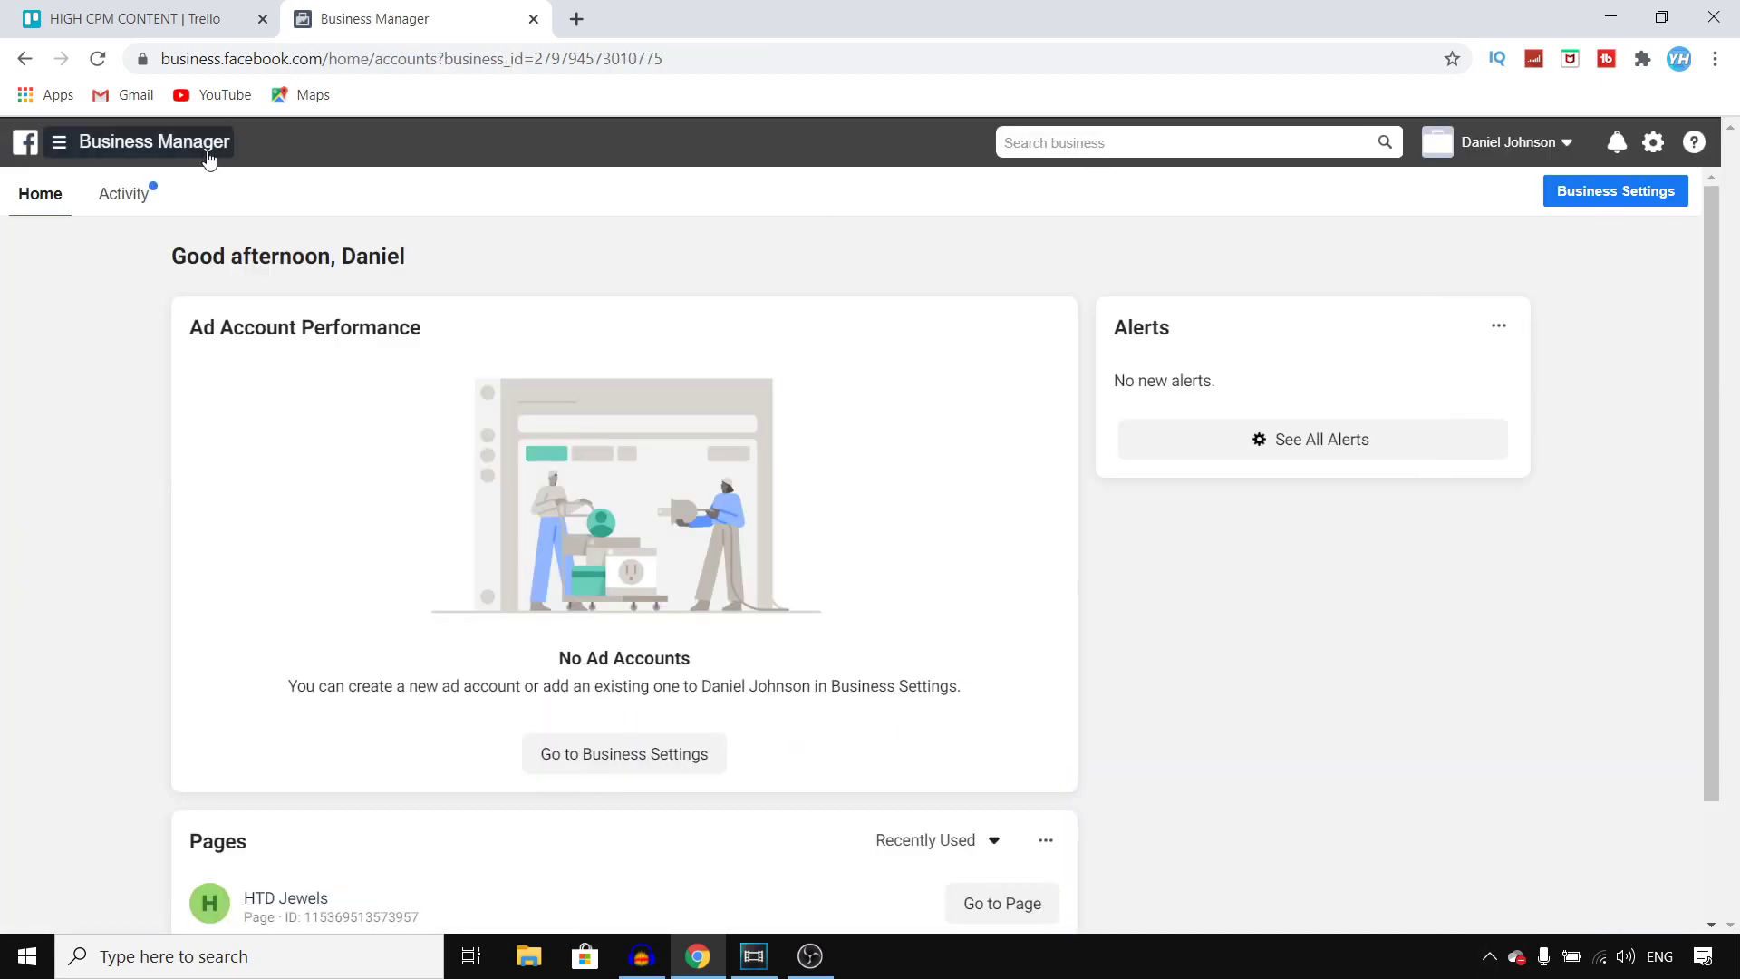
{"action": "left_click", "coordinate": [200, 145]}
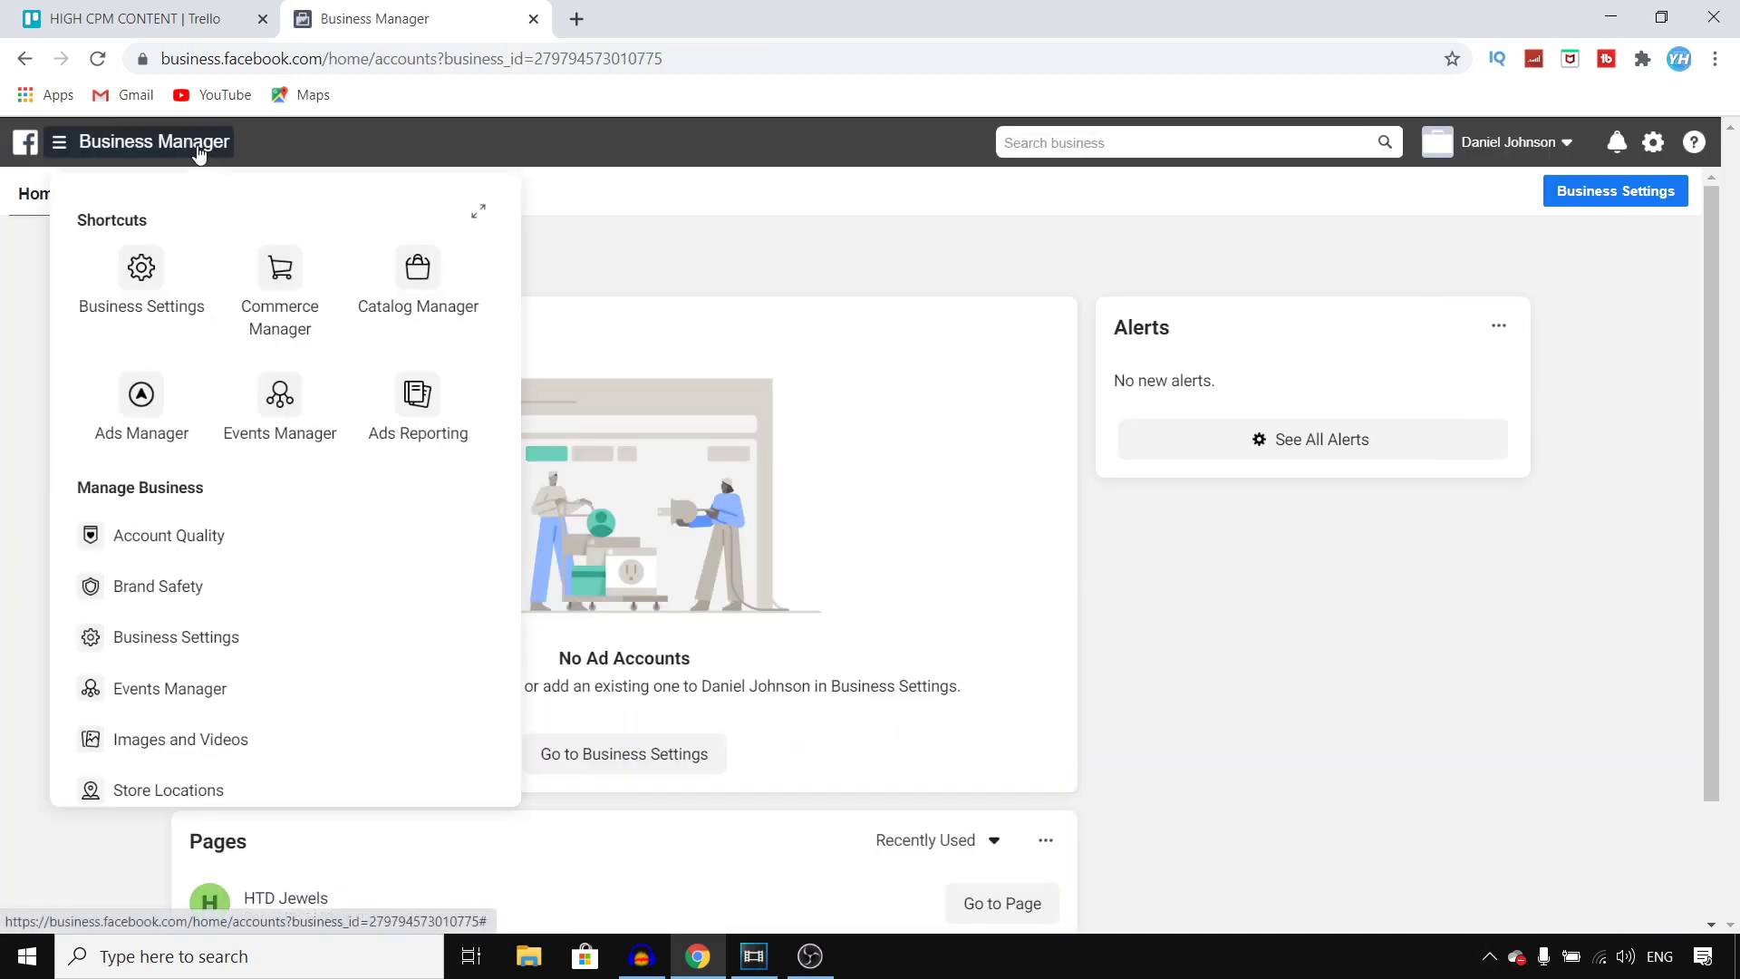
- Start Instagram Shopping setup for Shopify Product Catalog, add products, and connect the Instagram profile
{"action": "left_click", "coordinate": [412, 272]}
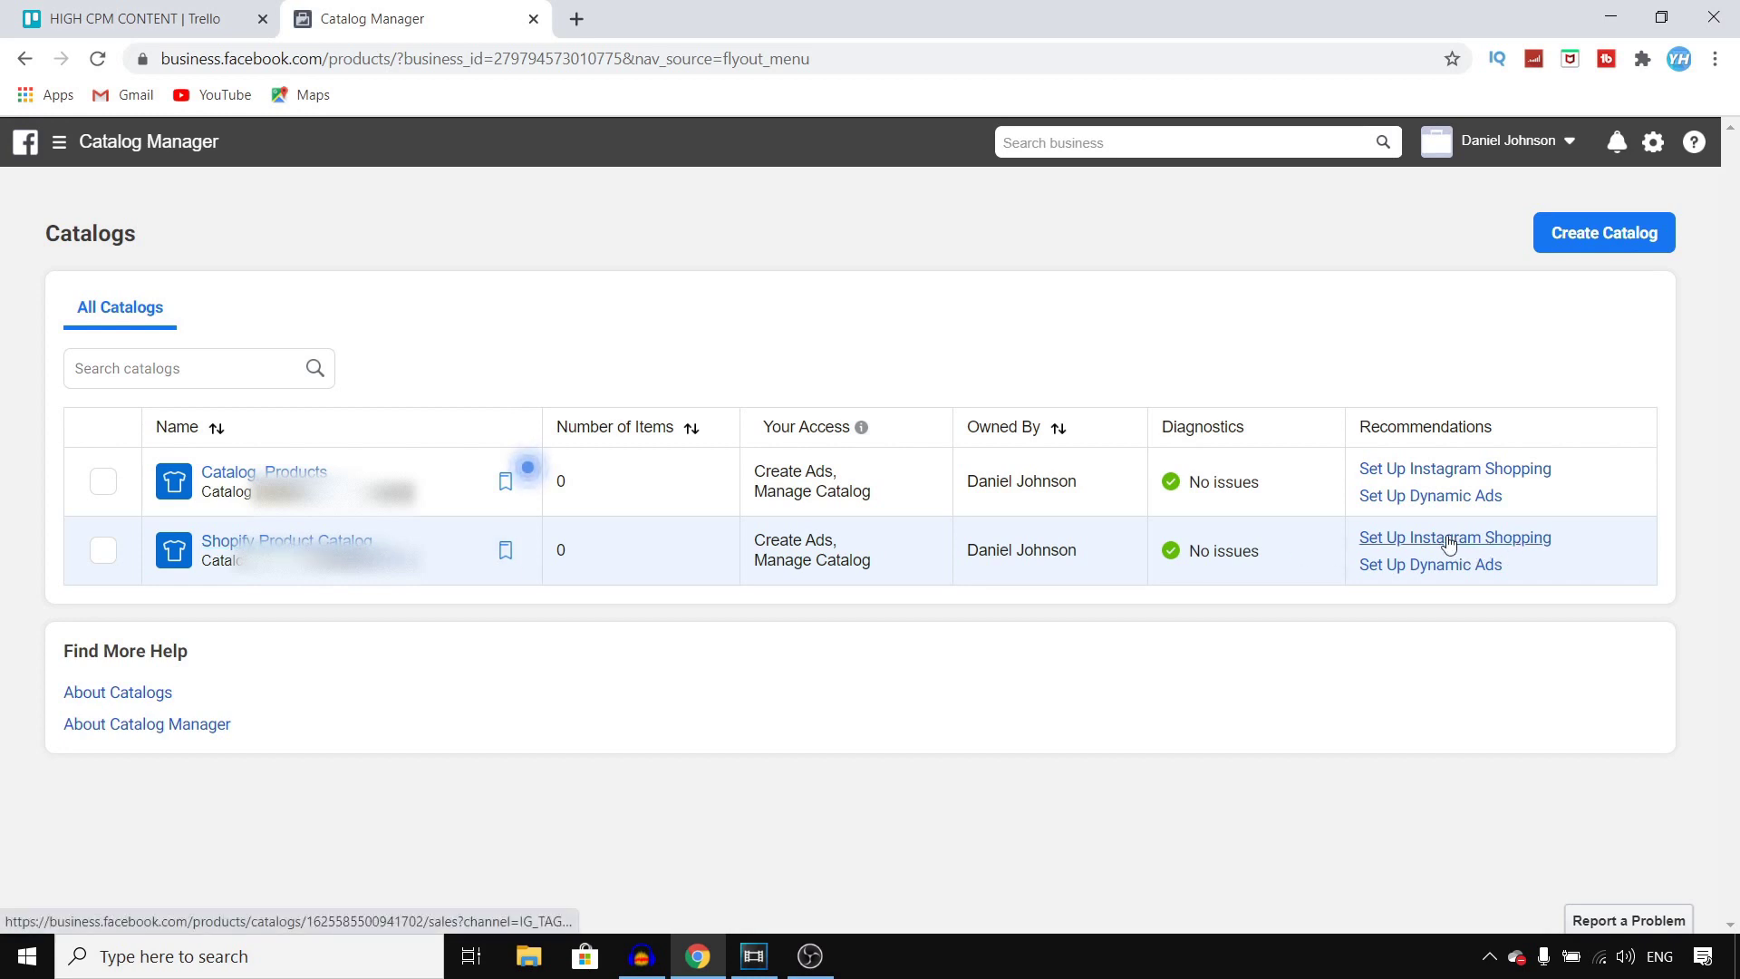
{"action": "left_click", "coordinate": [1518, 544]}
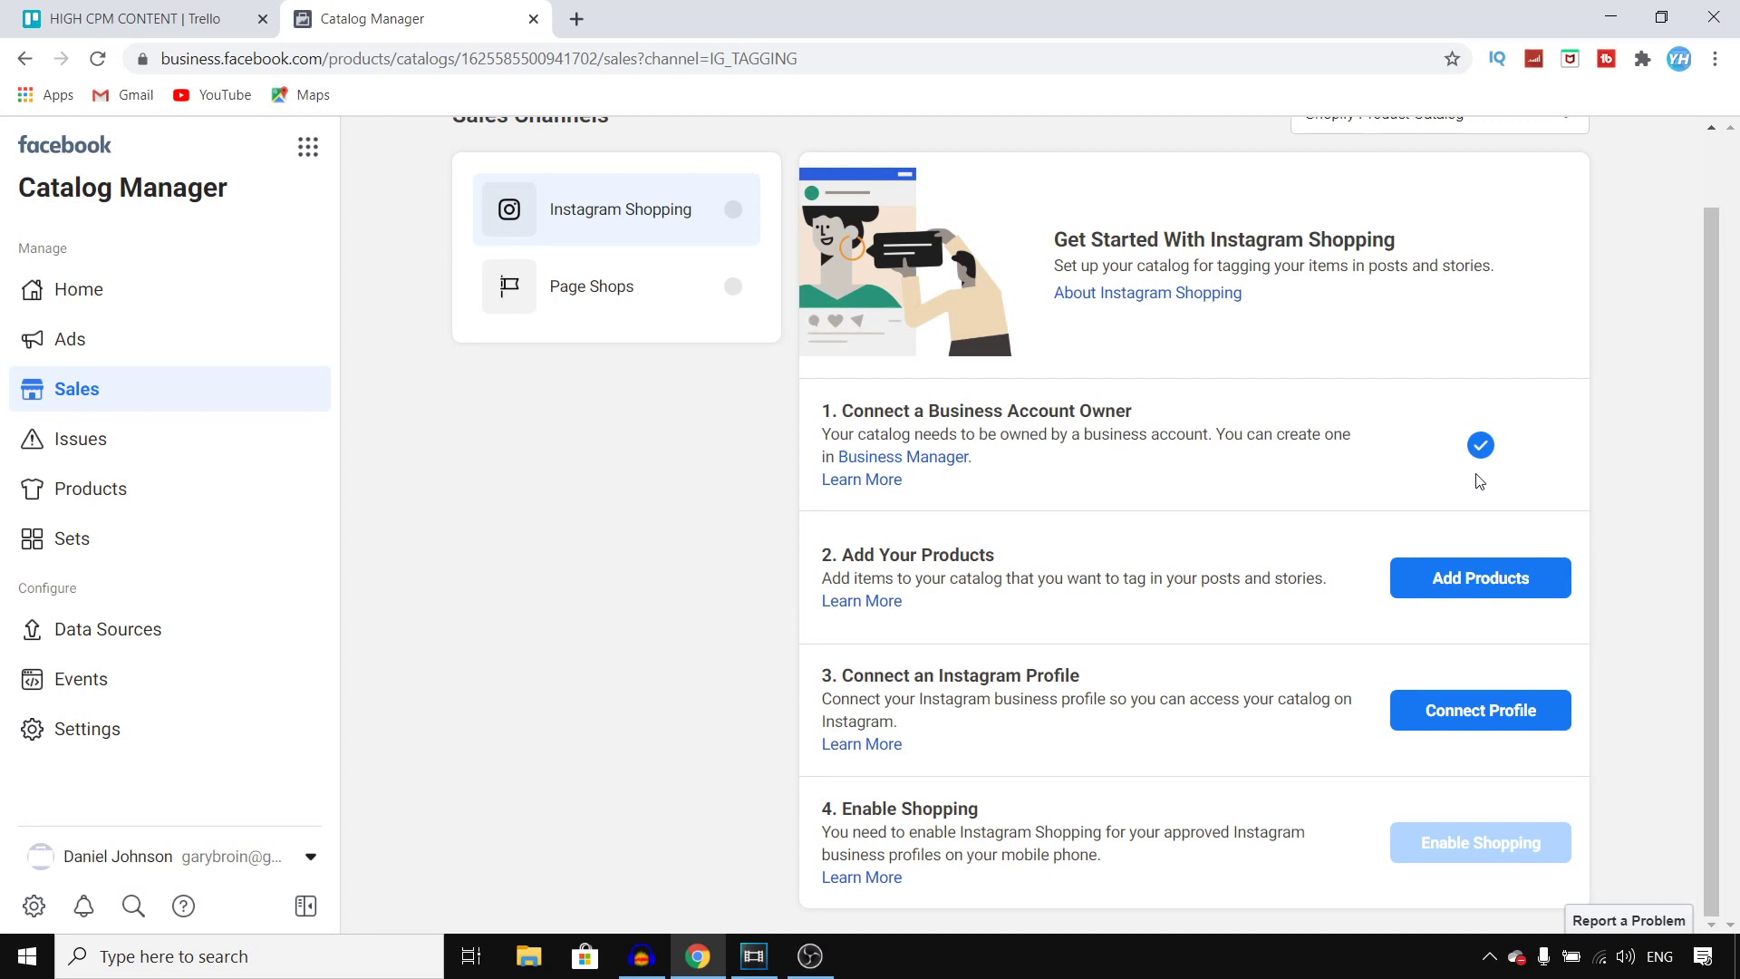
{"action": "left_click", "coordinate": [1507, 585]}
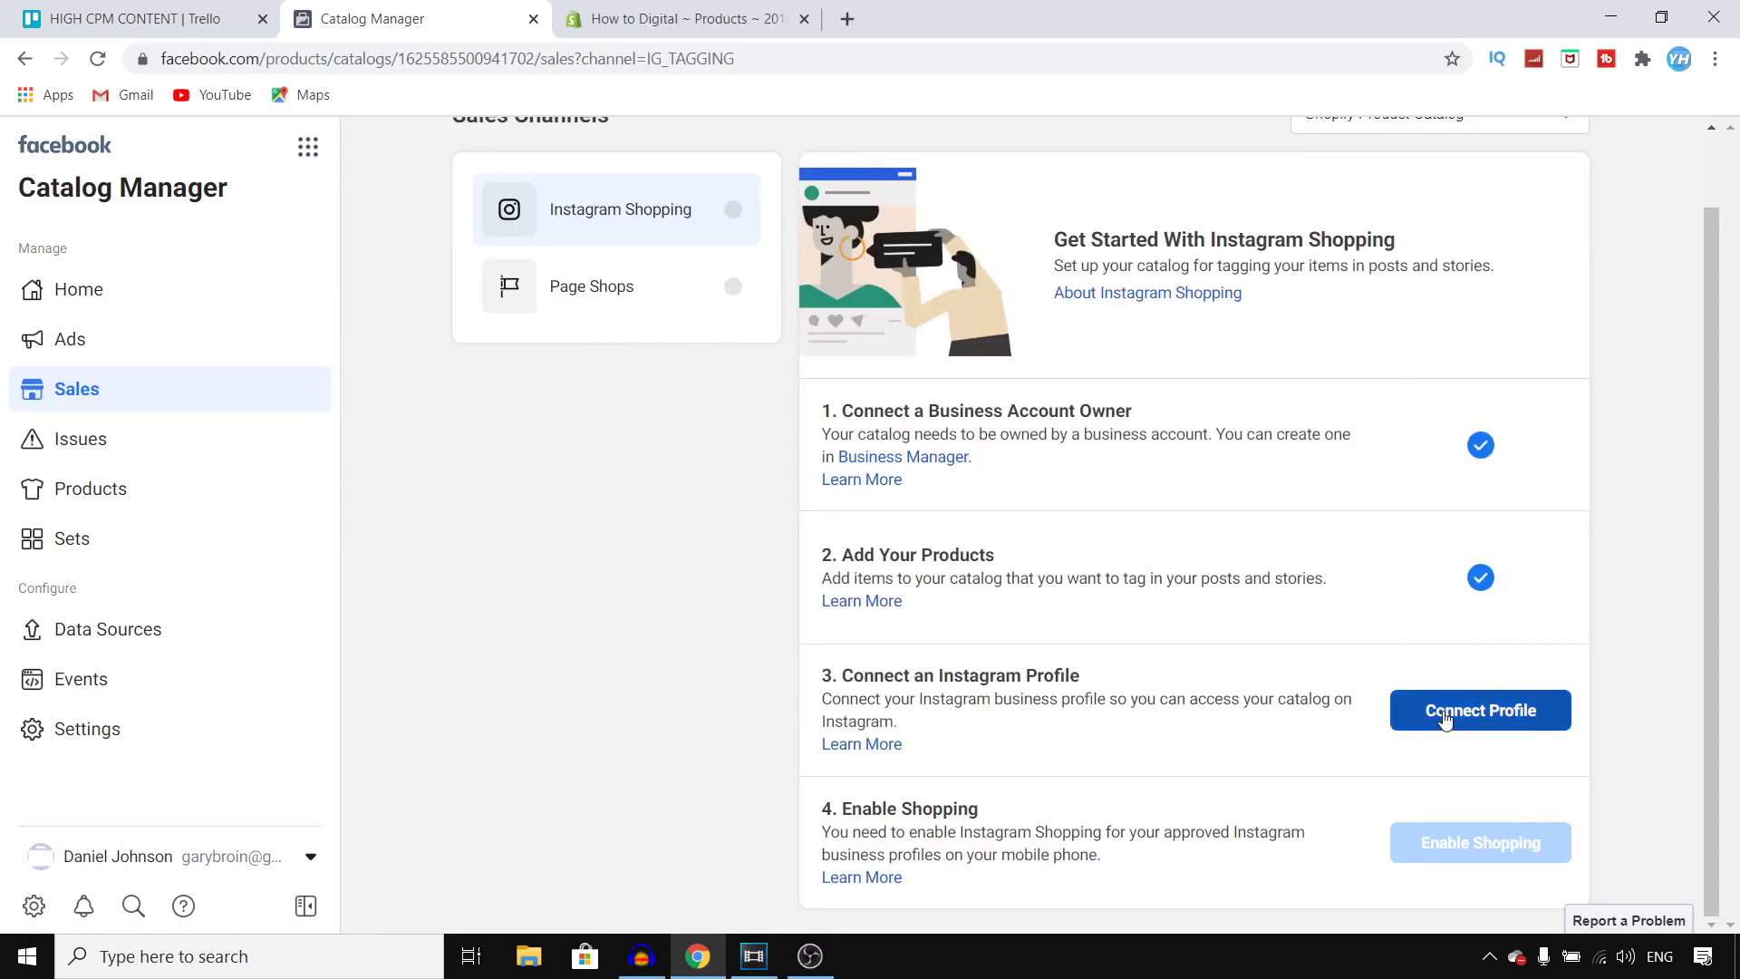
{"action": "left_click", "coordinate": [1504, 710]}
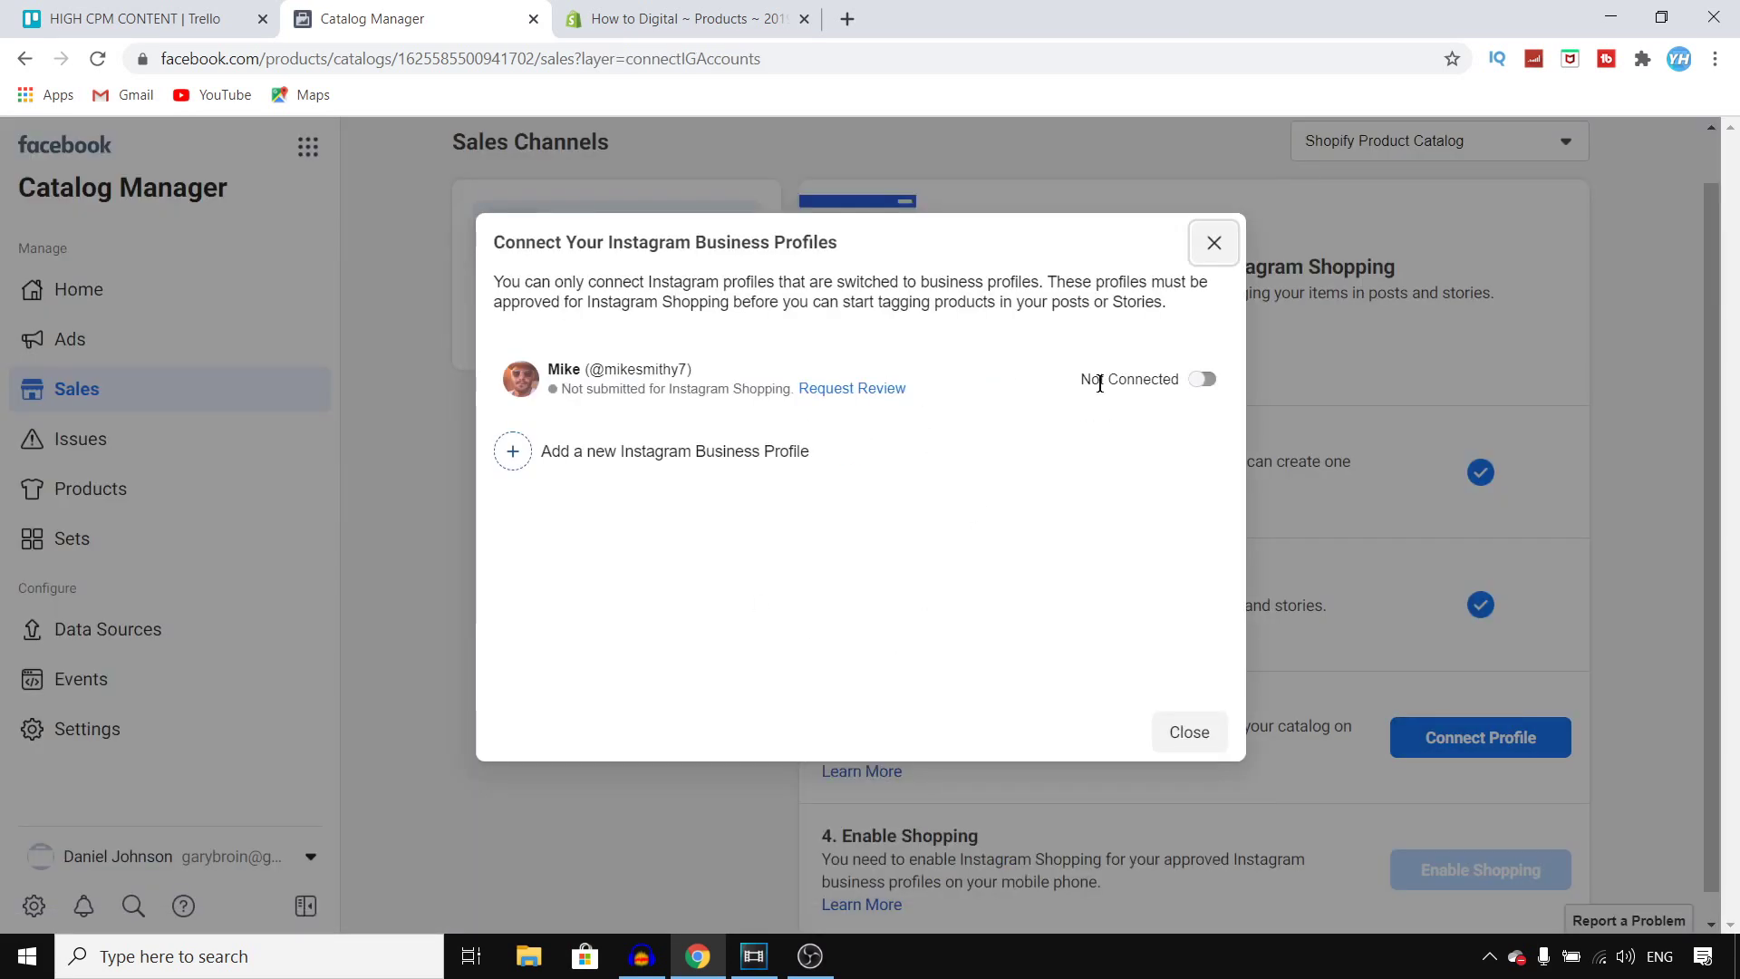
{"action": "left_click", "coordinate": [1202, 379]}
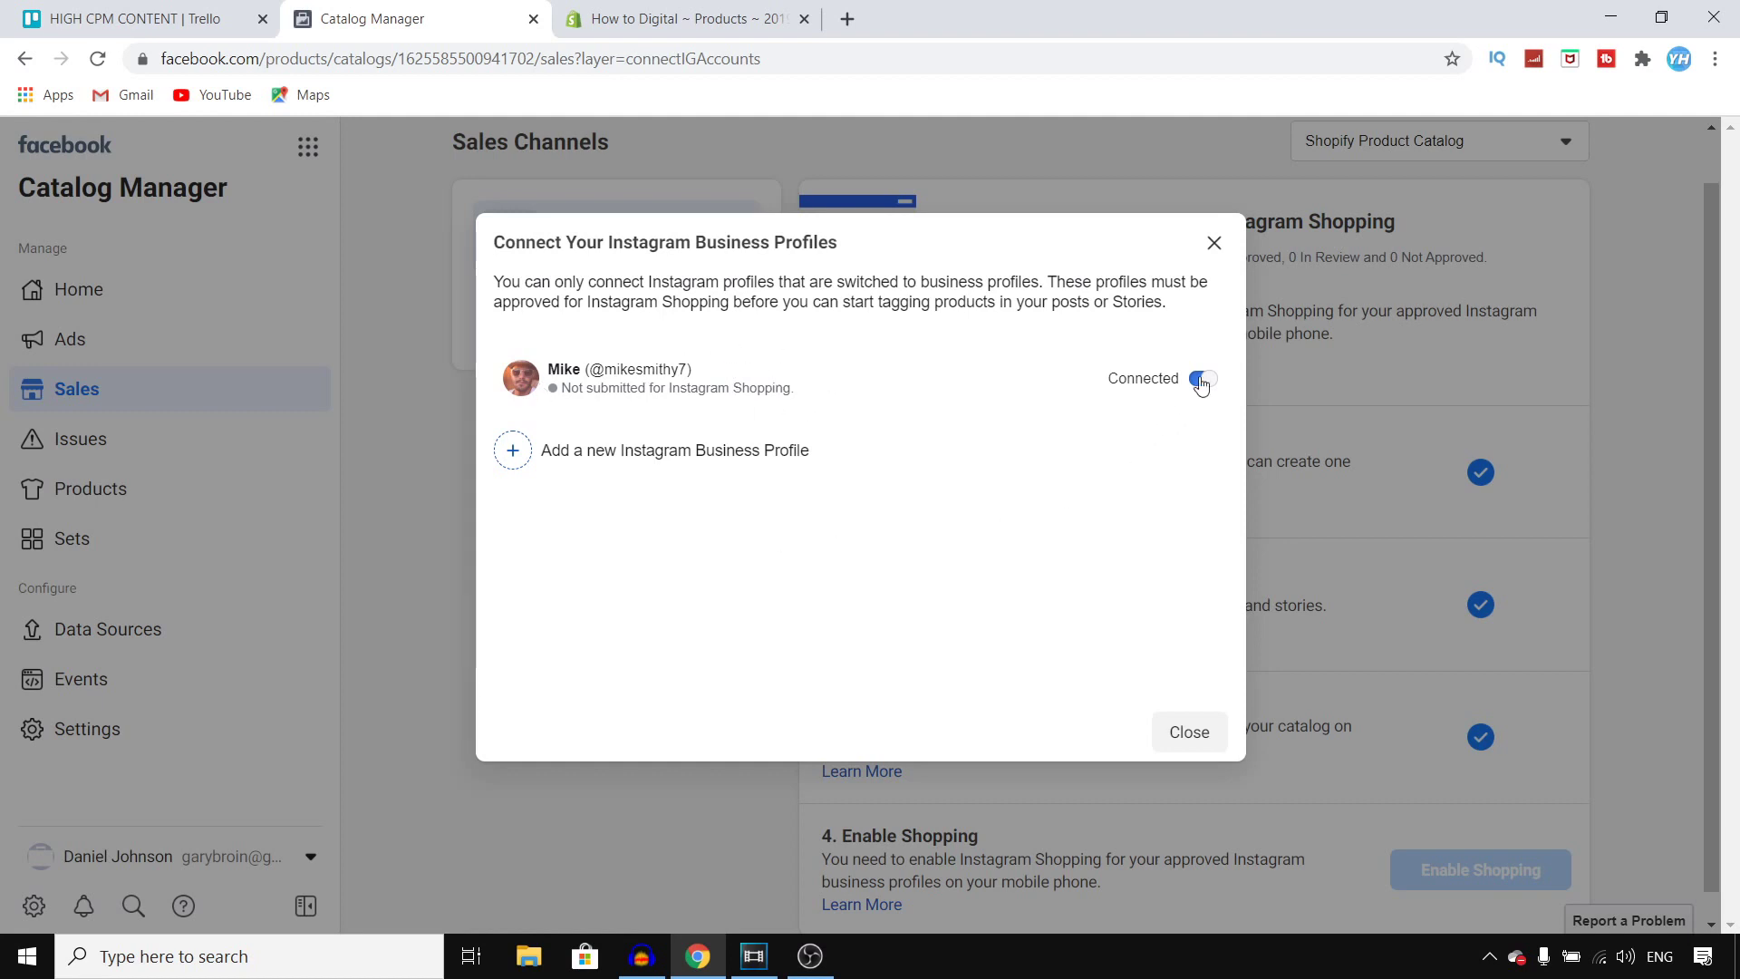
{"action": "left_click", "coordinate": [1213, 242]}
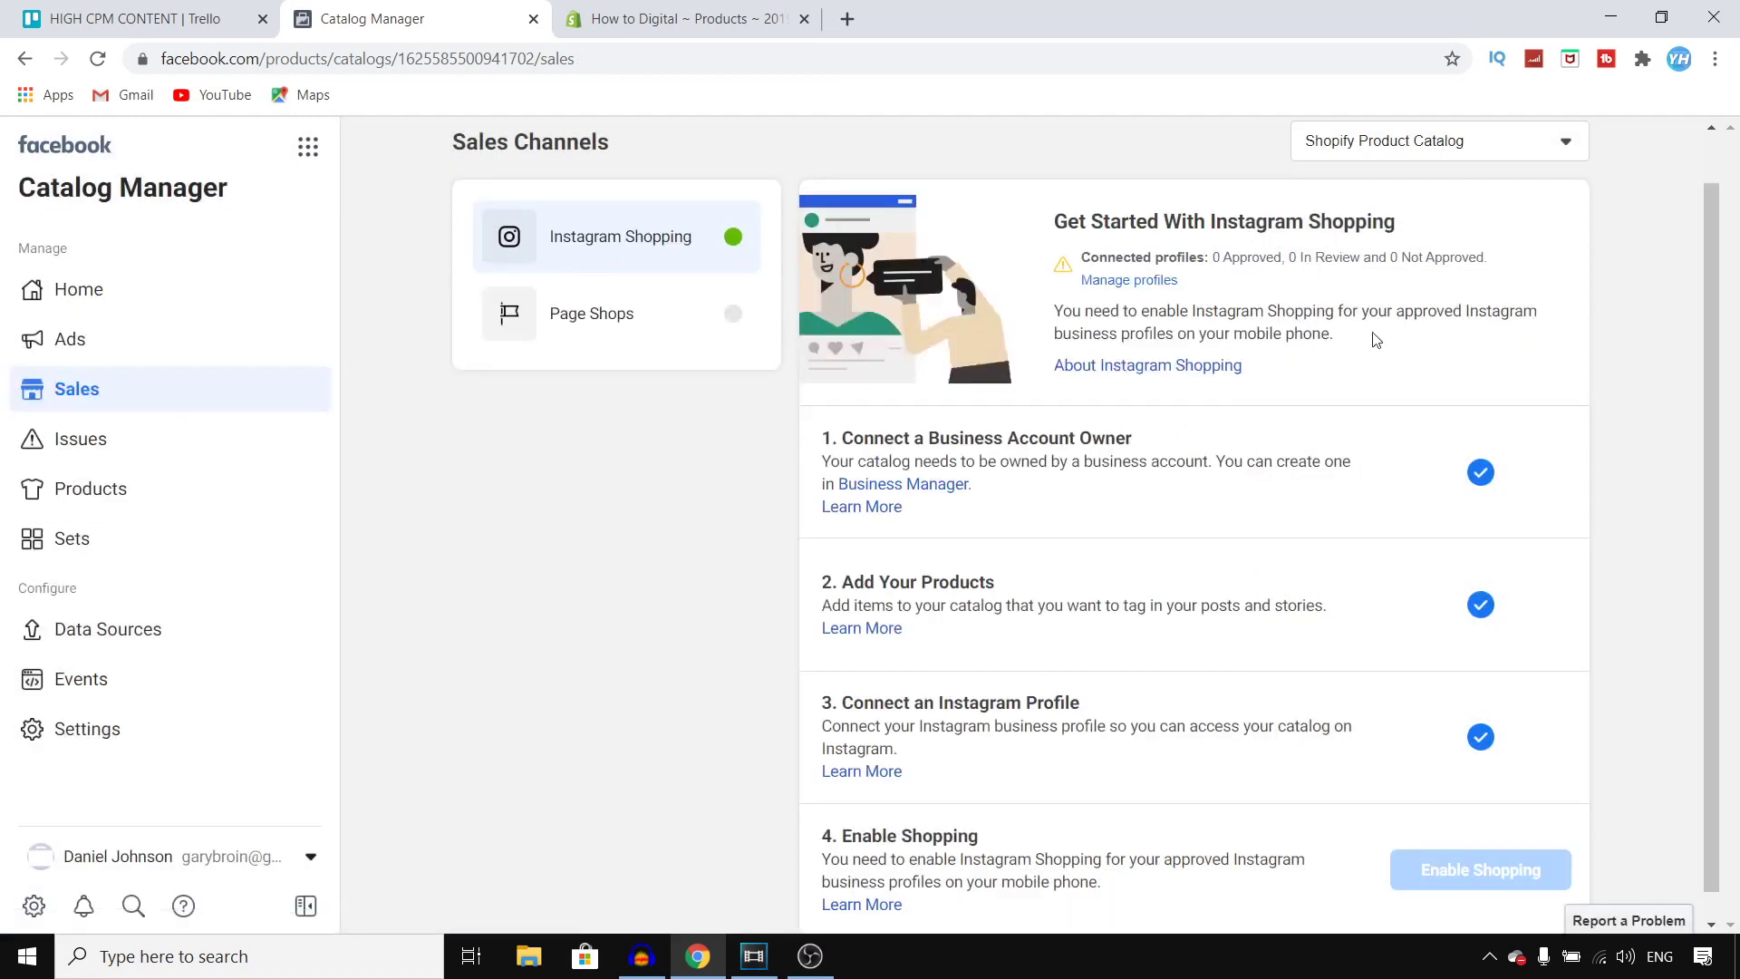
{"action": "scroll", "coordinate": [1727, 399], "scroll_direction": "down", "scroll_amount": 1}
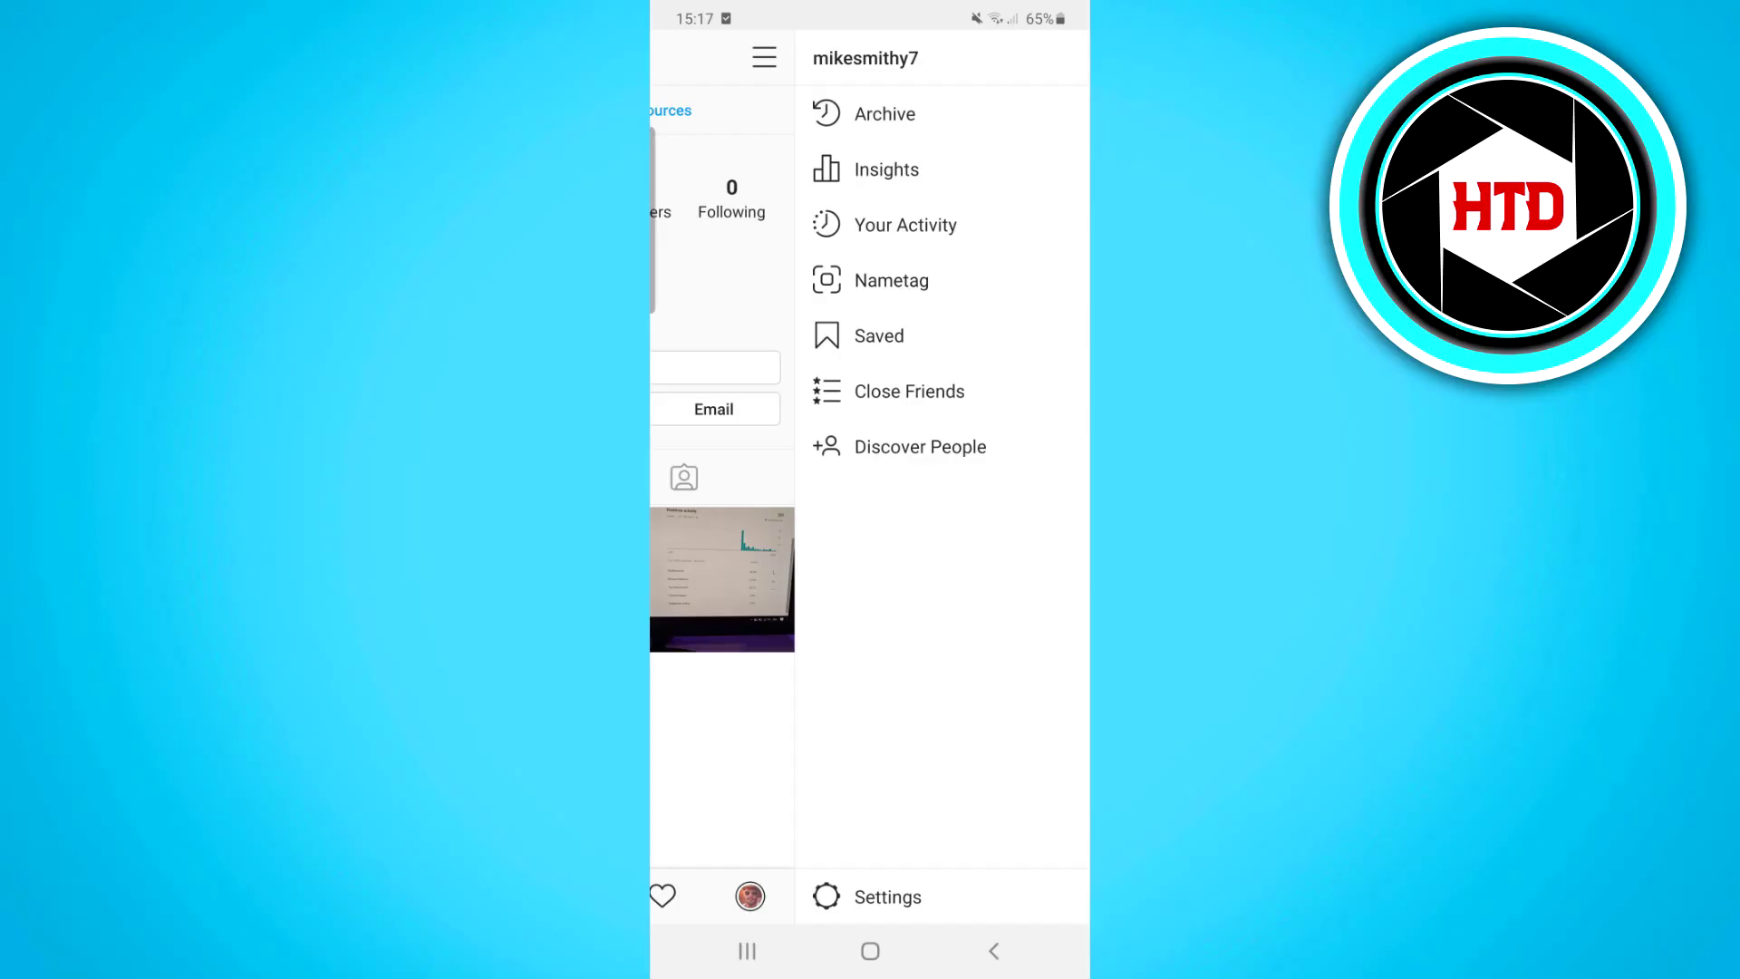
- Start Set Up Instagram Shopping from Instagram's Business settings
{"action": "left_click", "coordinate": [887, 896]}
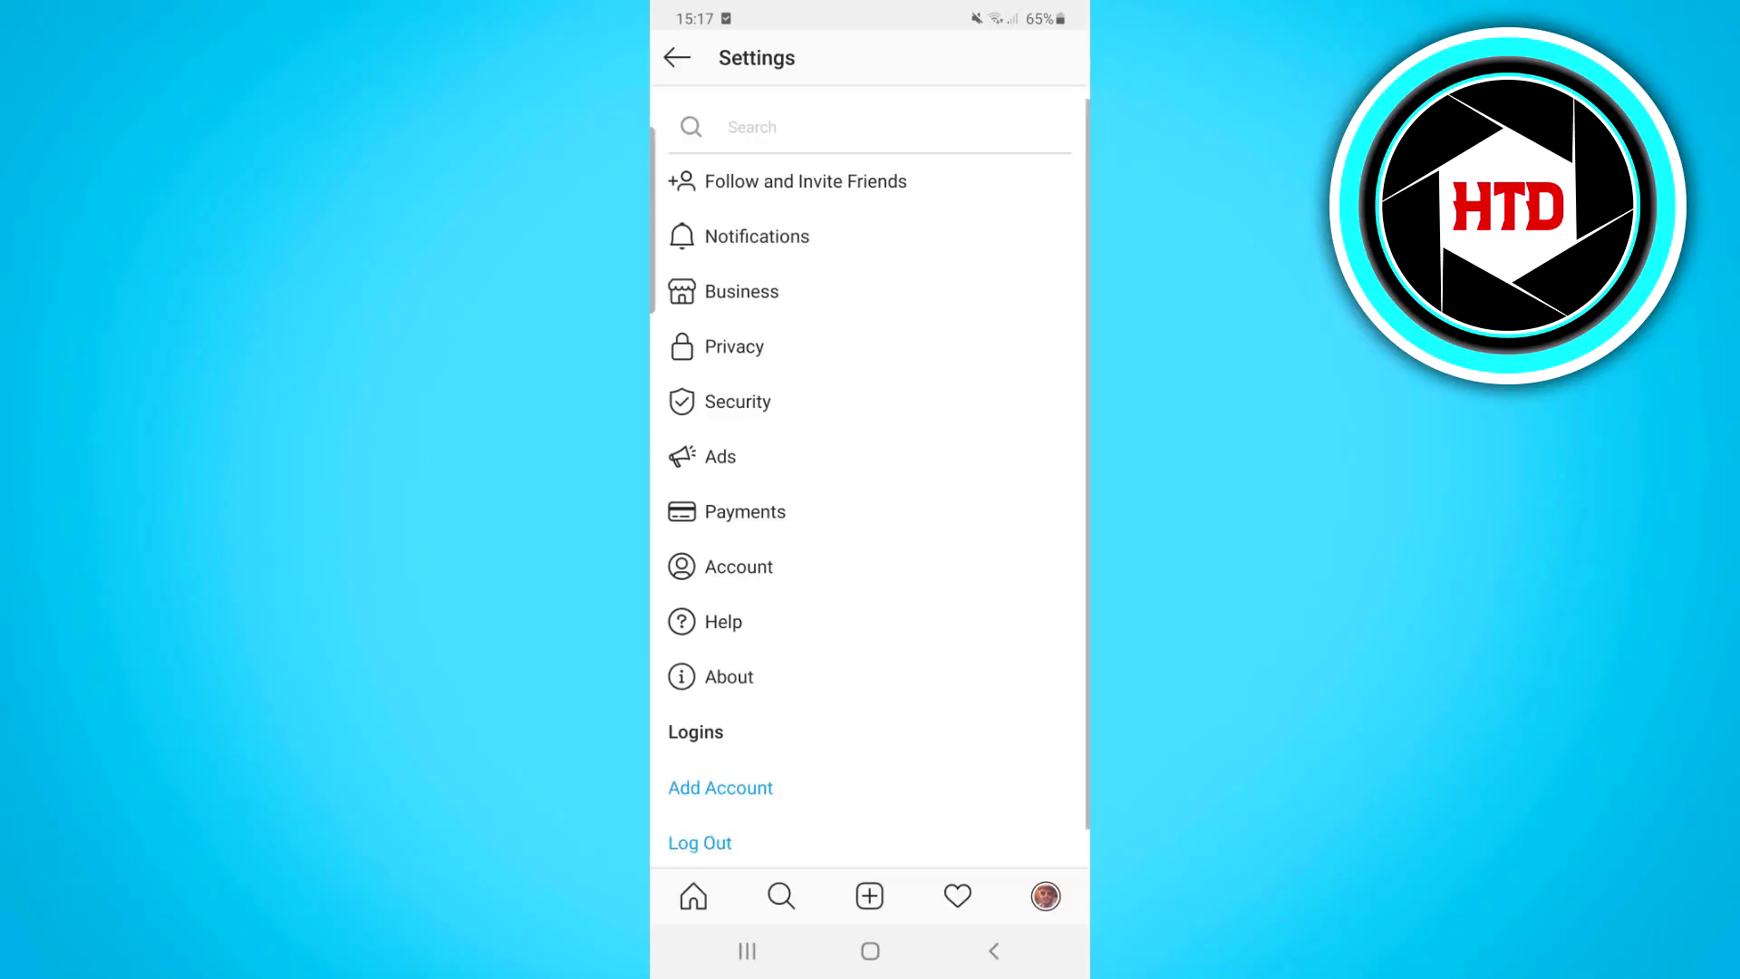
{"action": "left_click", "coordinate": [741, 291]}
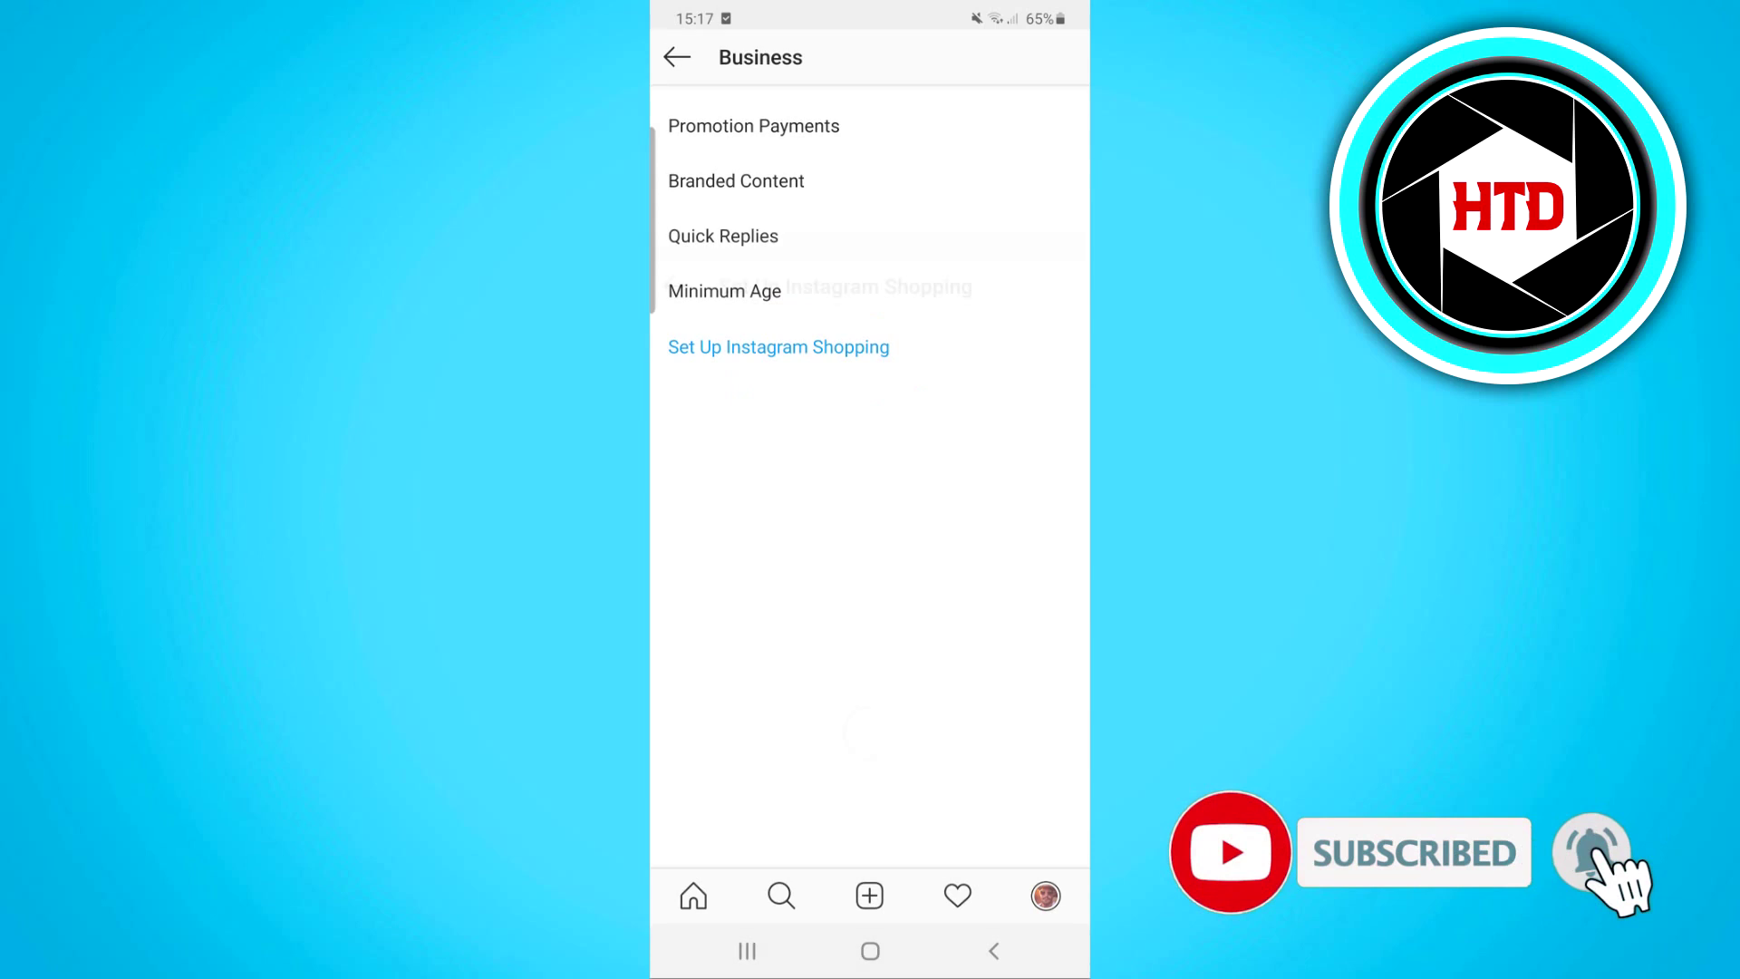
{"action": "left_click", "coordinate": [778, 347]}
{"action": "left_click", "coordinate": [869, 880]}
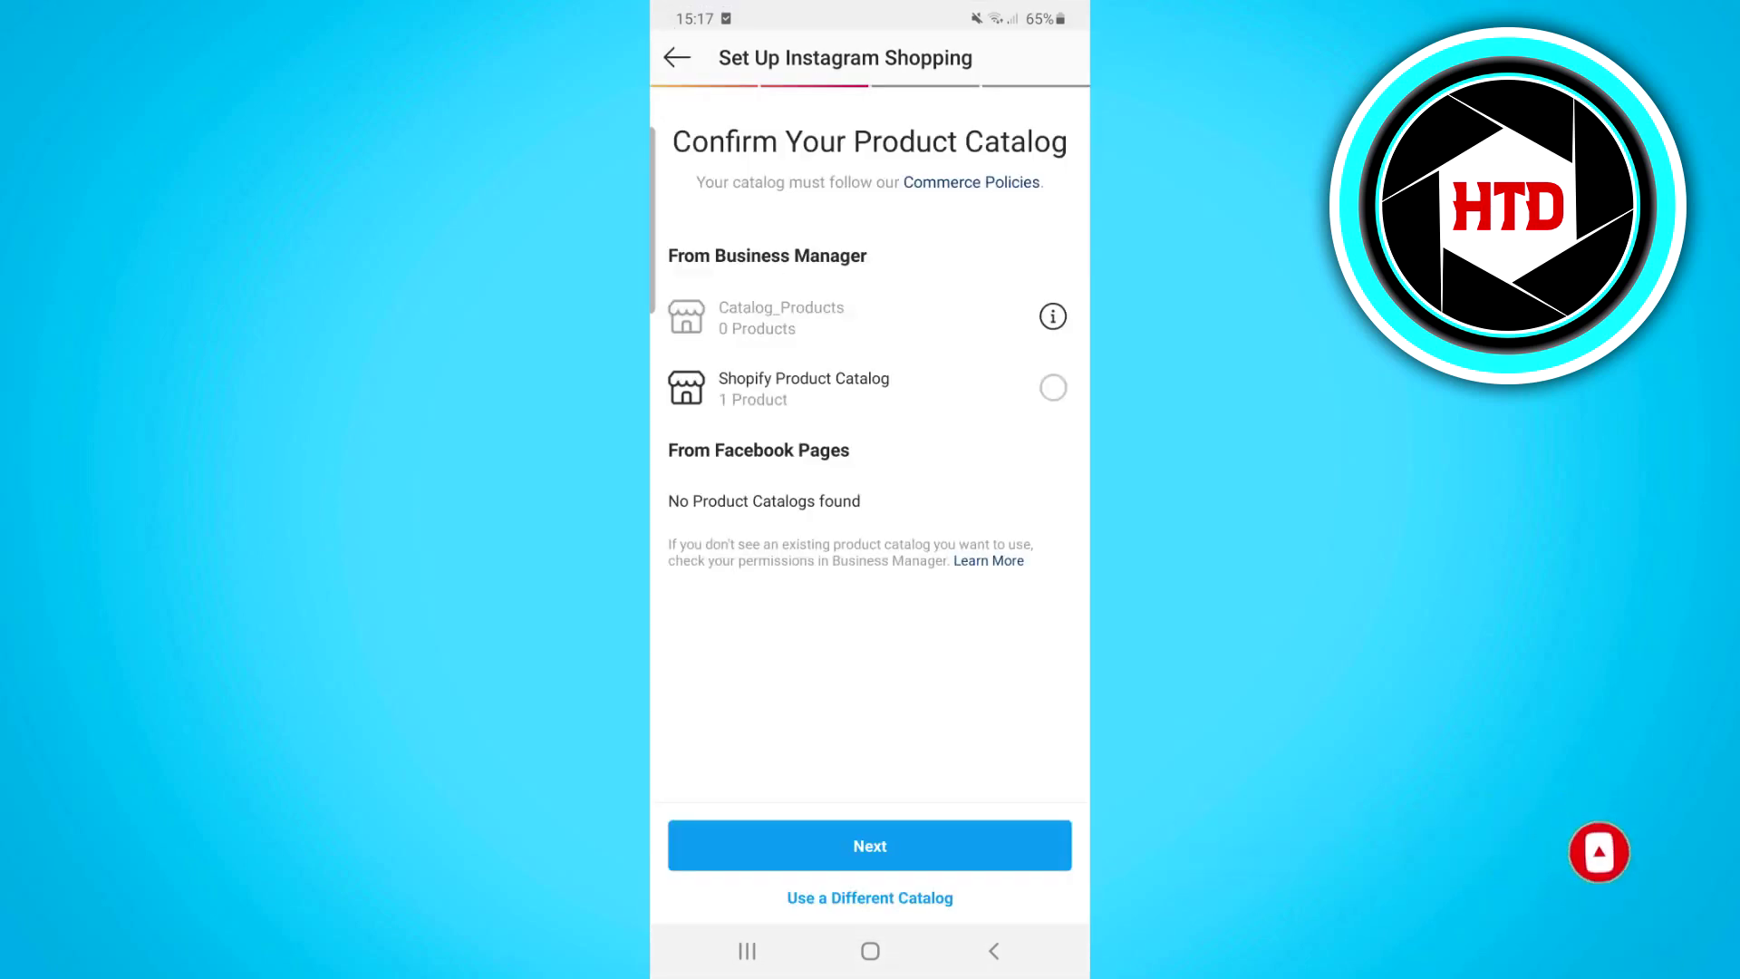
- Choose Shopify Product Catalog, confirm the how-to-digital.myshopify.com domain, and submit for review
{"action": "left_click", "coordinate": [1053, 387]}
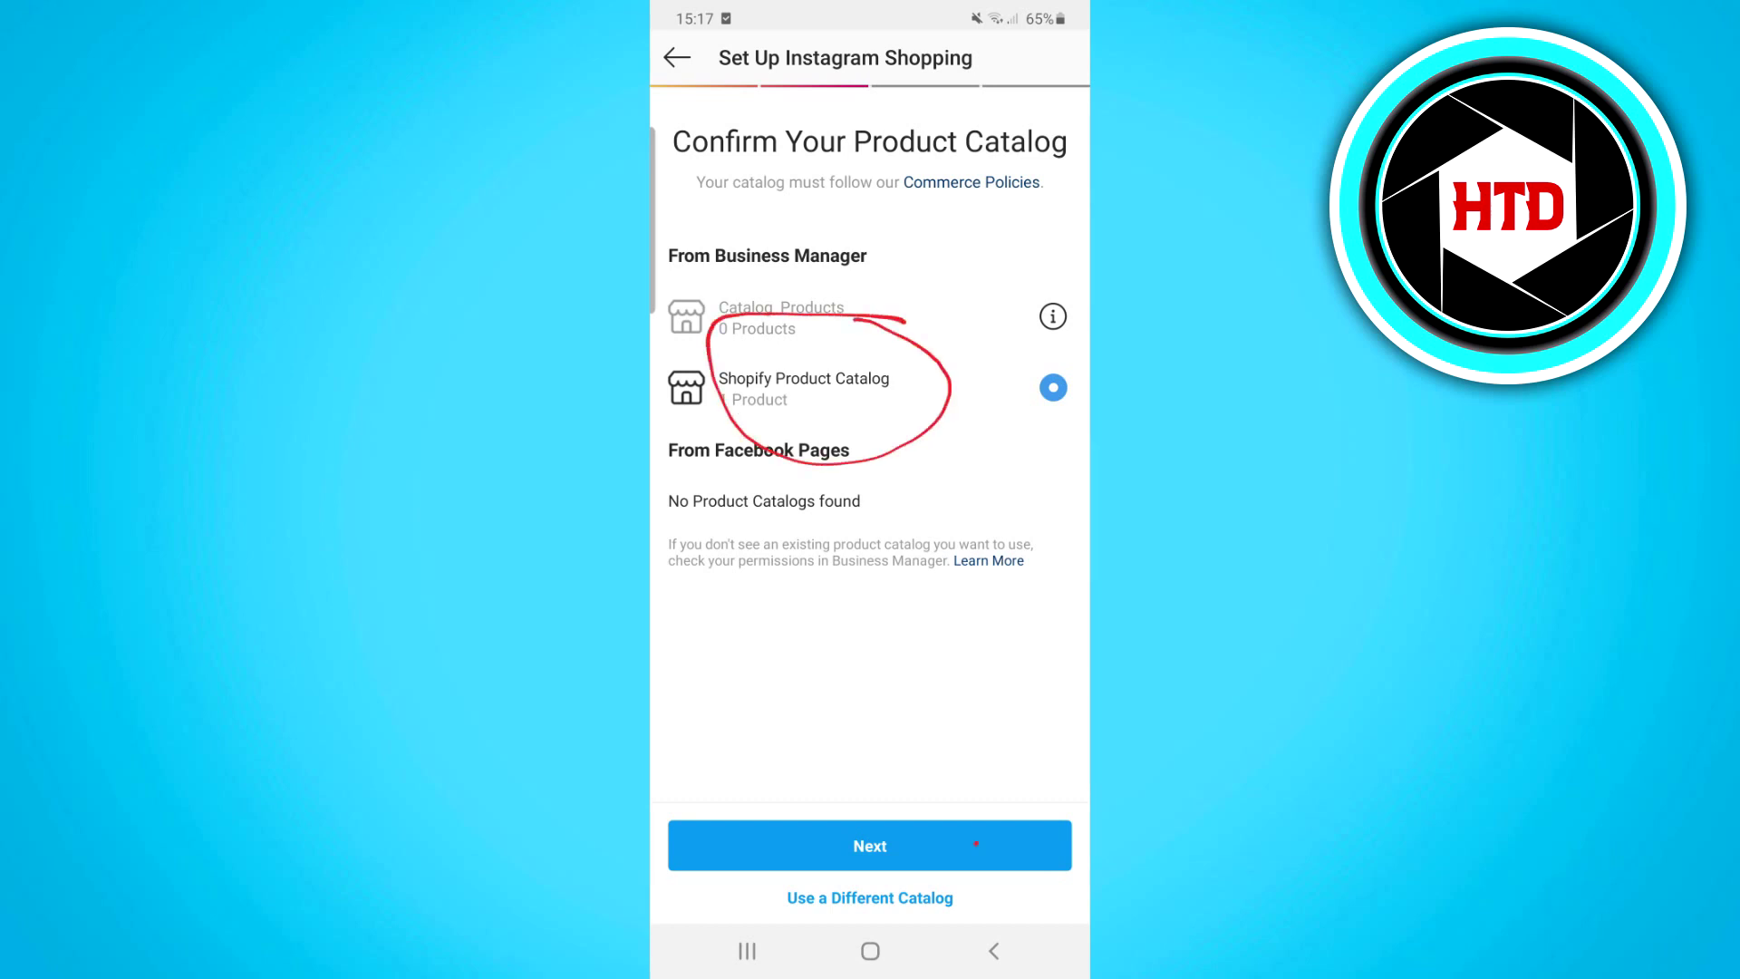
{"action": "left_click", "coordinate": [976, 843]}
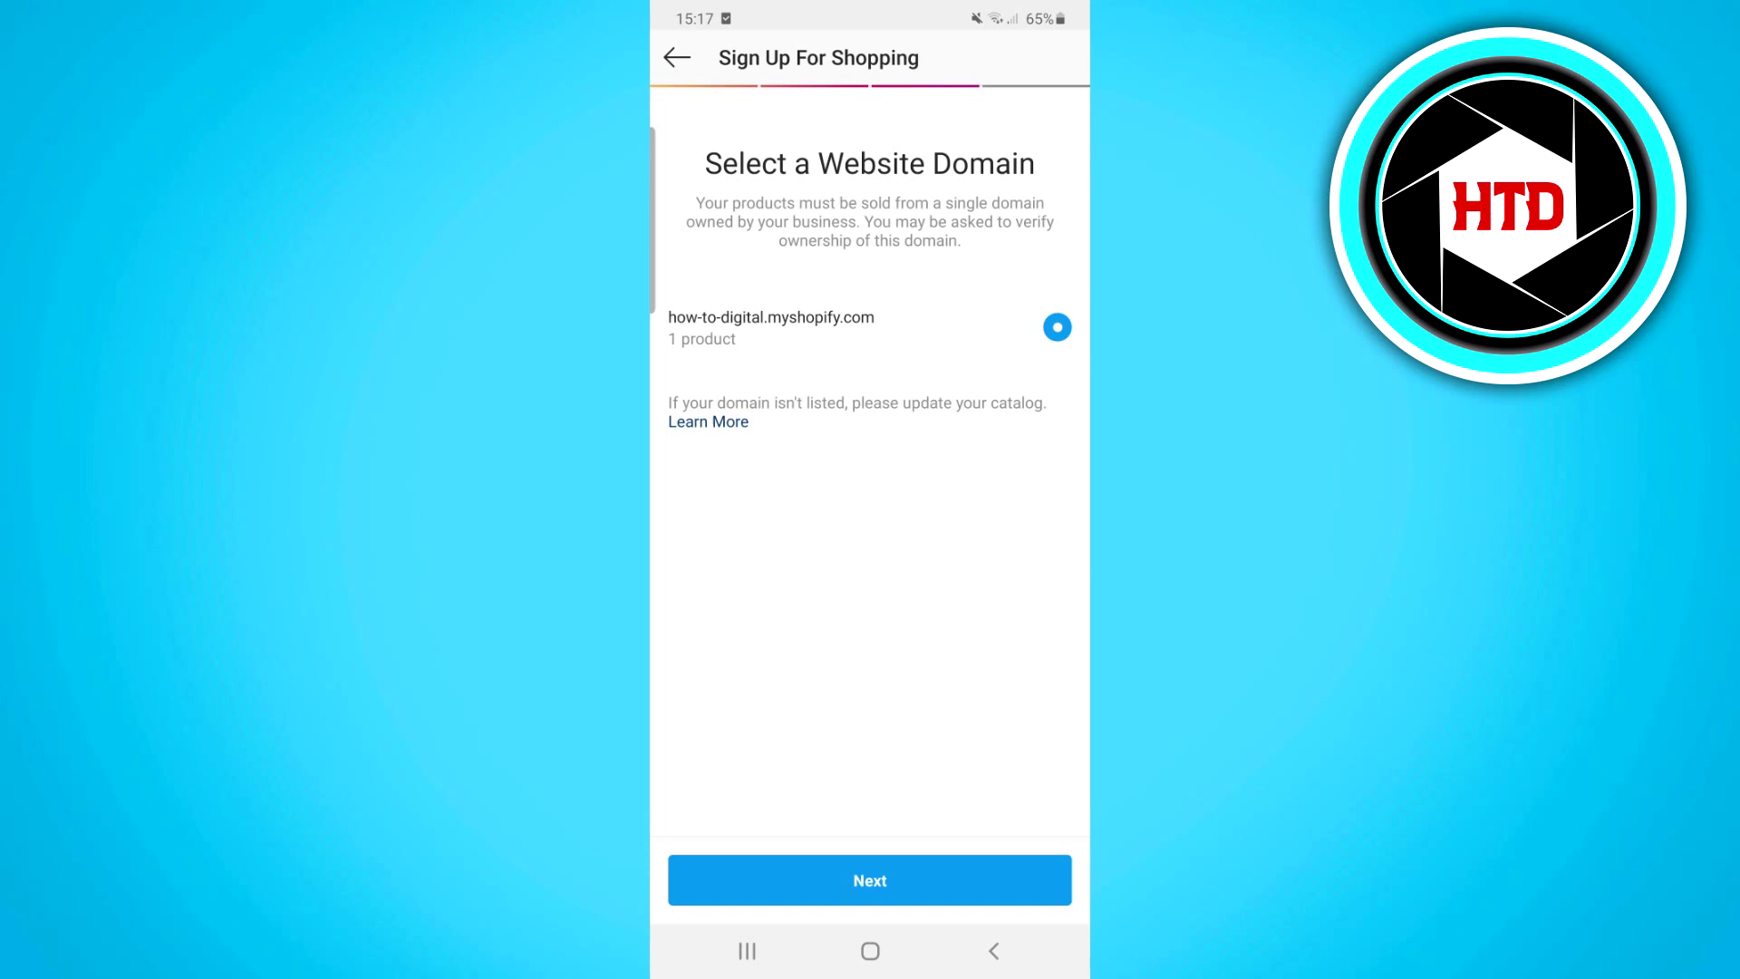
{"action": "left_click", "coordinate": [869, 880]}
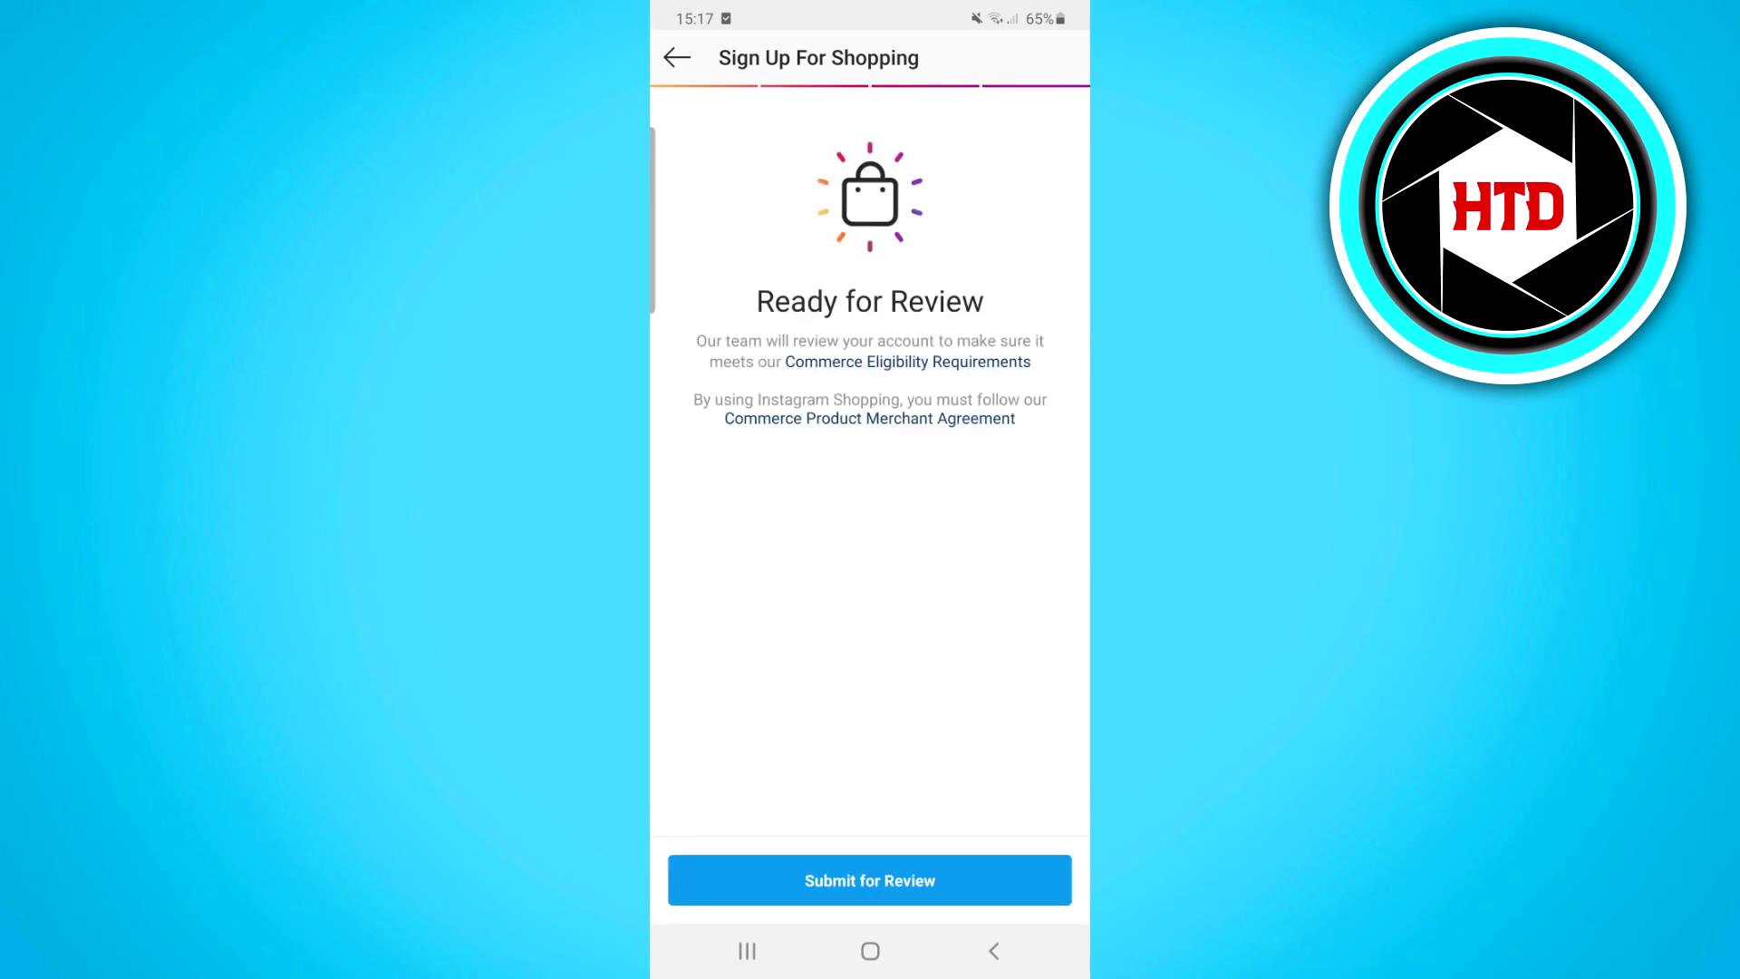
{"action": "left_click", "coordinate": [870, 879]}
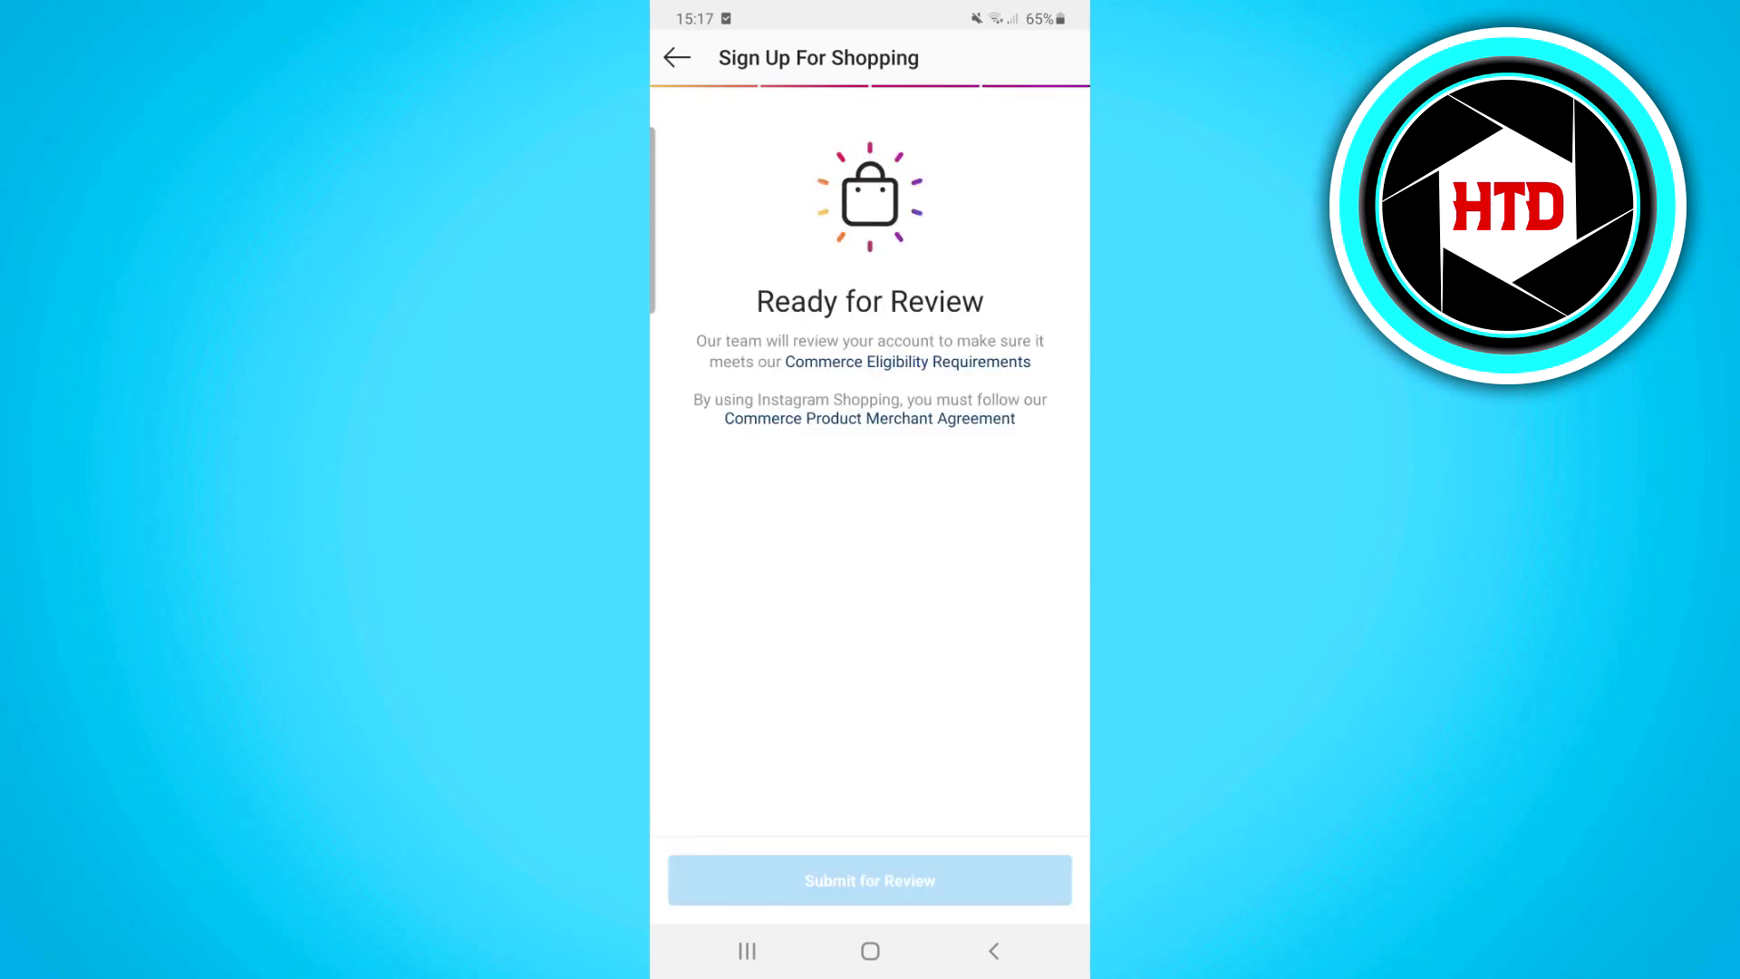